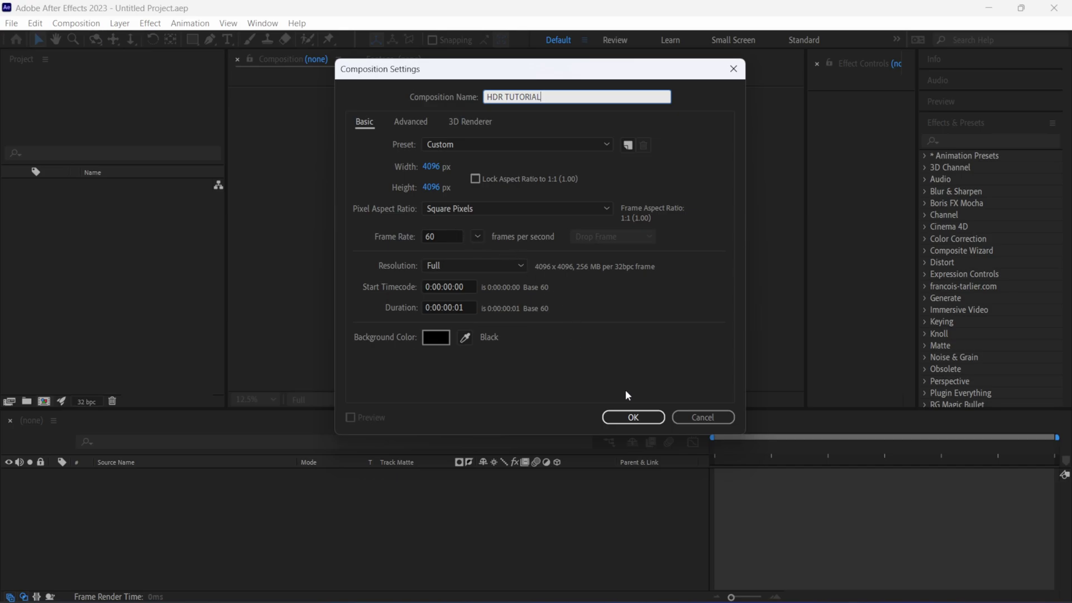
Create the 4096 × 4096, 60 fps composition named HDR TUTORIAL and add a black comp-size solid to it.
left_click(639, 417)
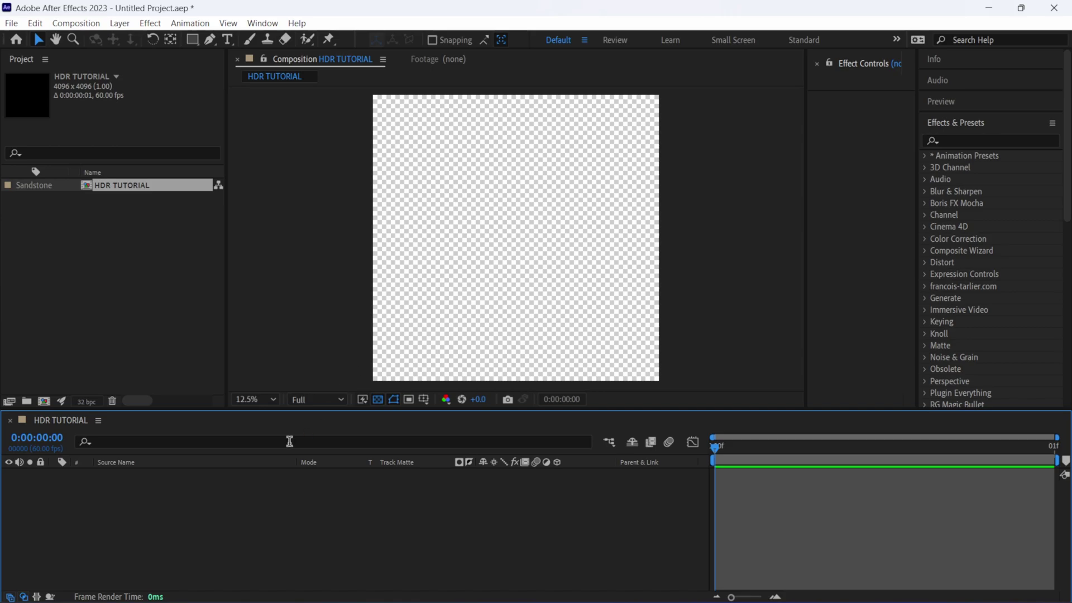
right_click(171, 504)
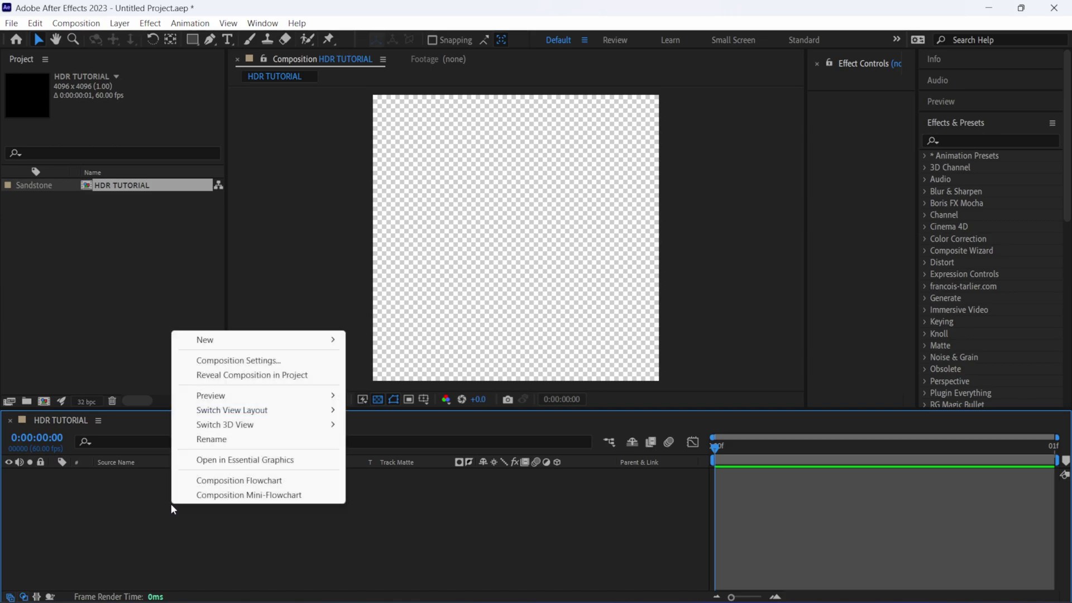
mouse_move(265, 339)
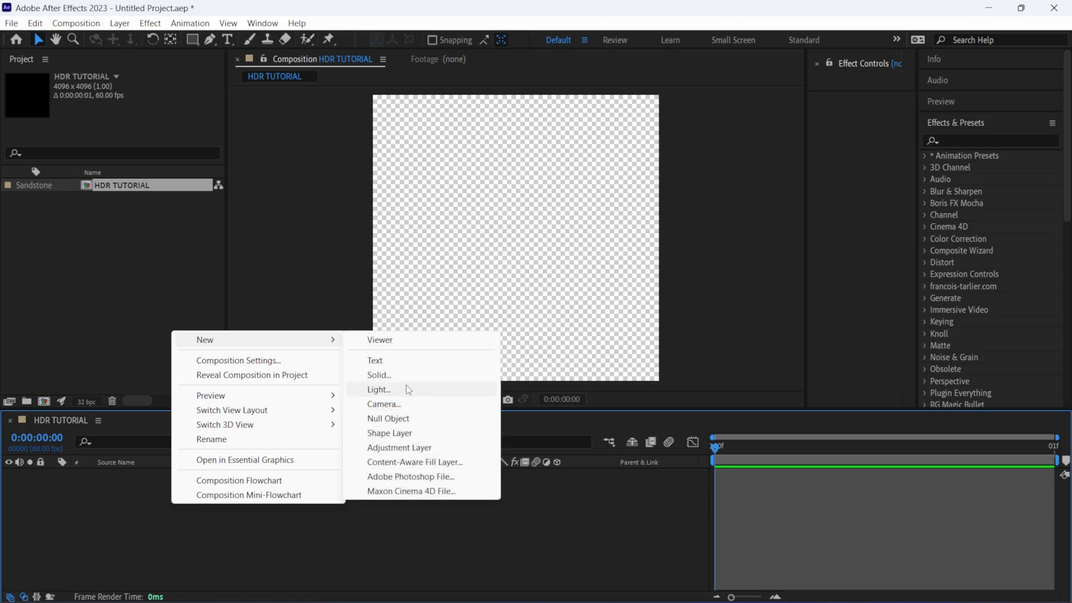
left_click(397, 371)
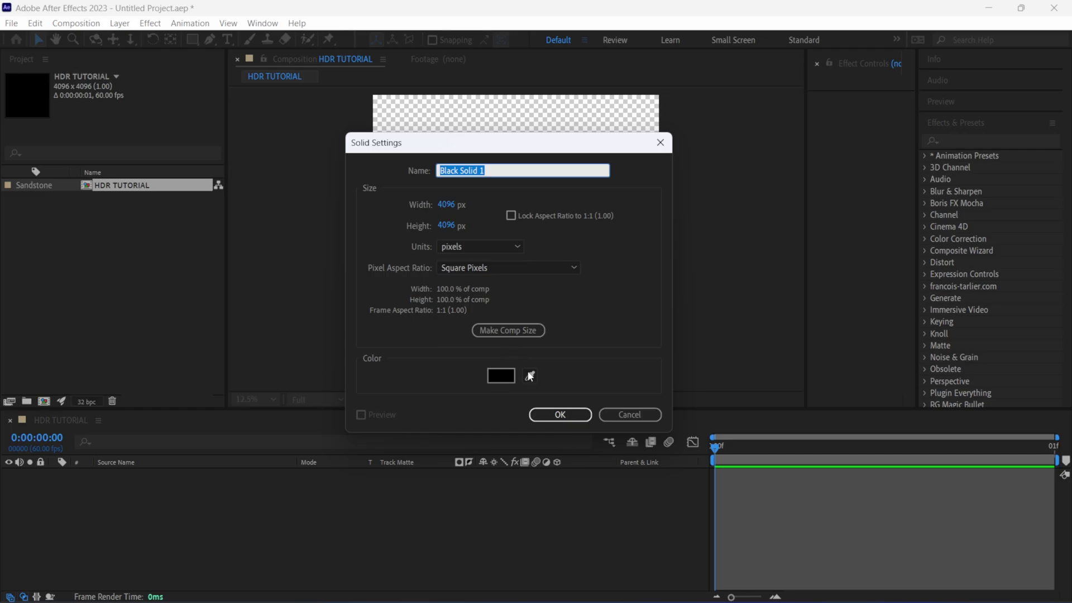
left_click(559, 415)
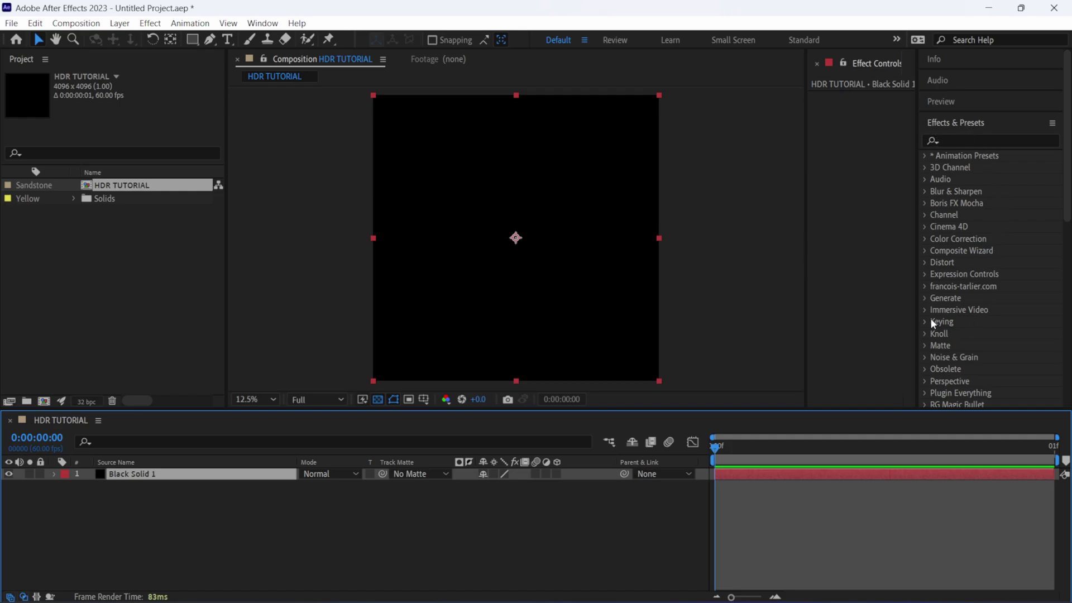
Apply the VR Color Gradients effect from Immersive Video to the black solid and widen the effect controls area.
scroll(987, 296, "down", 2)
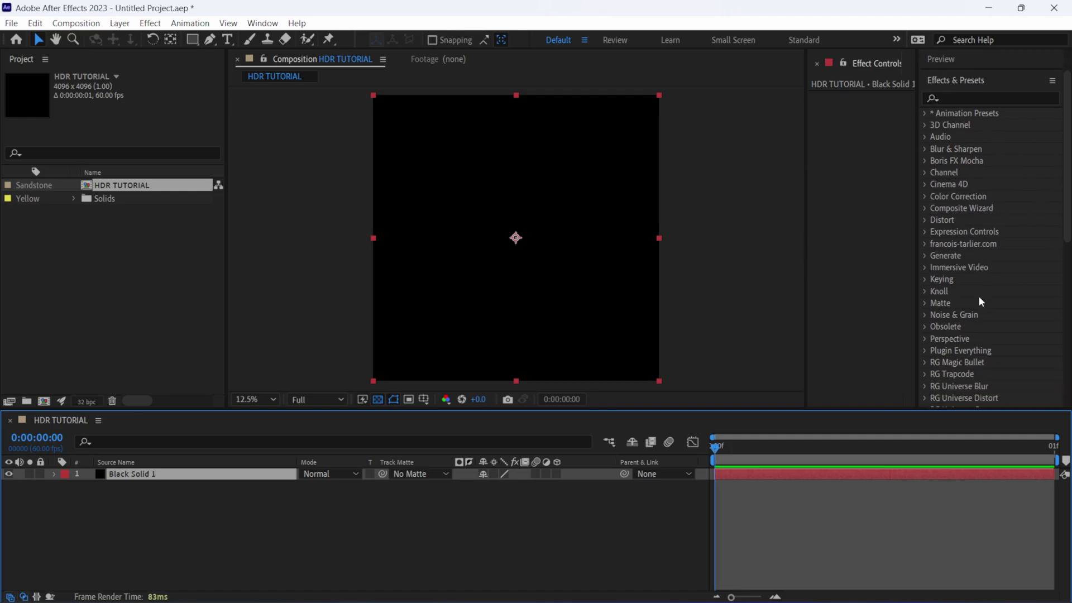
left_click(945, 267)
scroll(1066, 230, "down", 3)
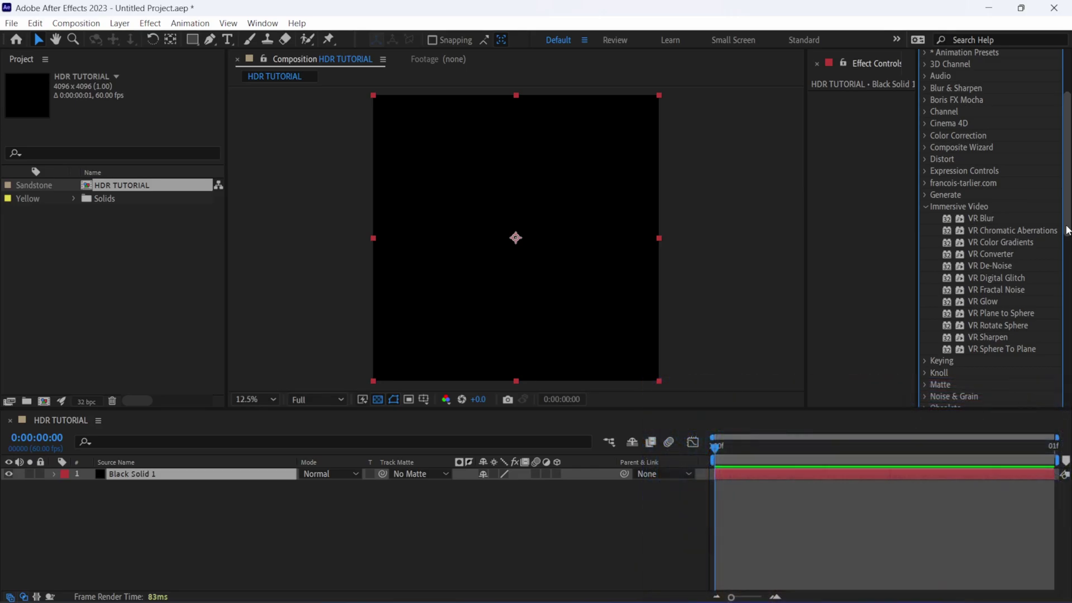
left_click_drag(1005, 247, 155, 479)
left_click_drag(804, 208, 672, 211)
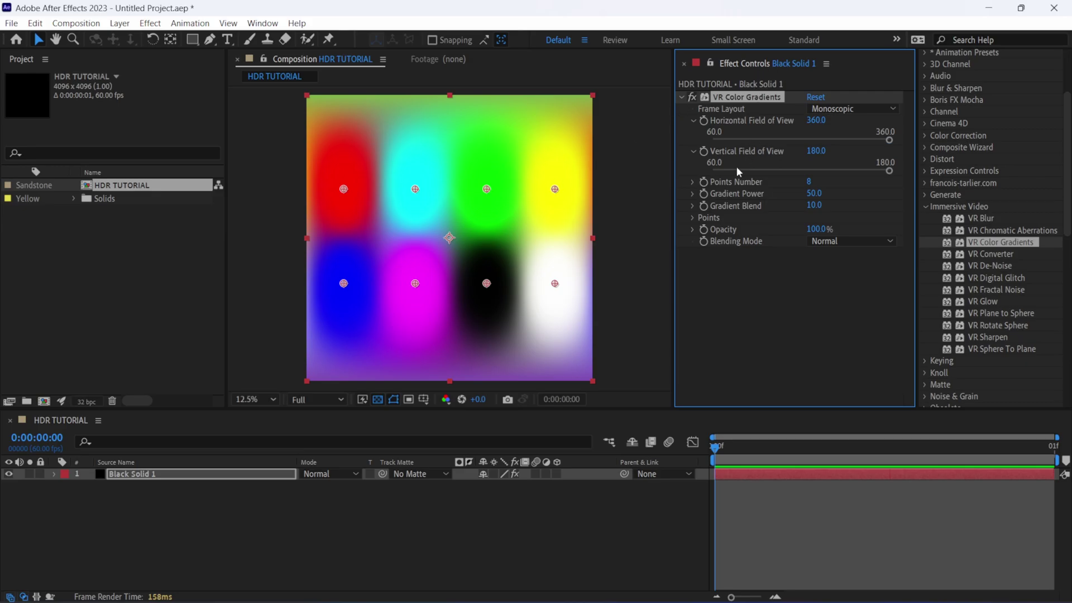
Set the Points Number of VR Color Gradients to 5.
left_click(809, 182)
type("5")
key("Return")
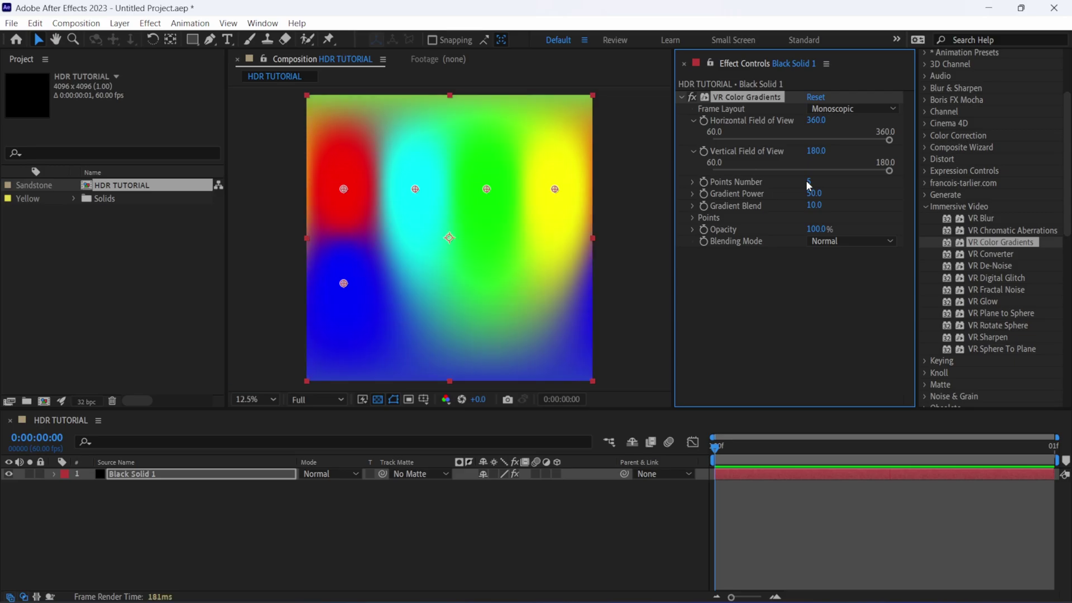
Expand the gradient's Points settings and change Color 1 to light blue 00B3FF.
left_click(691, 218)
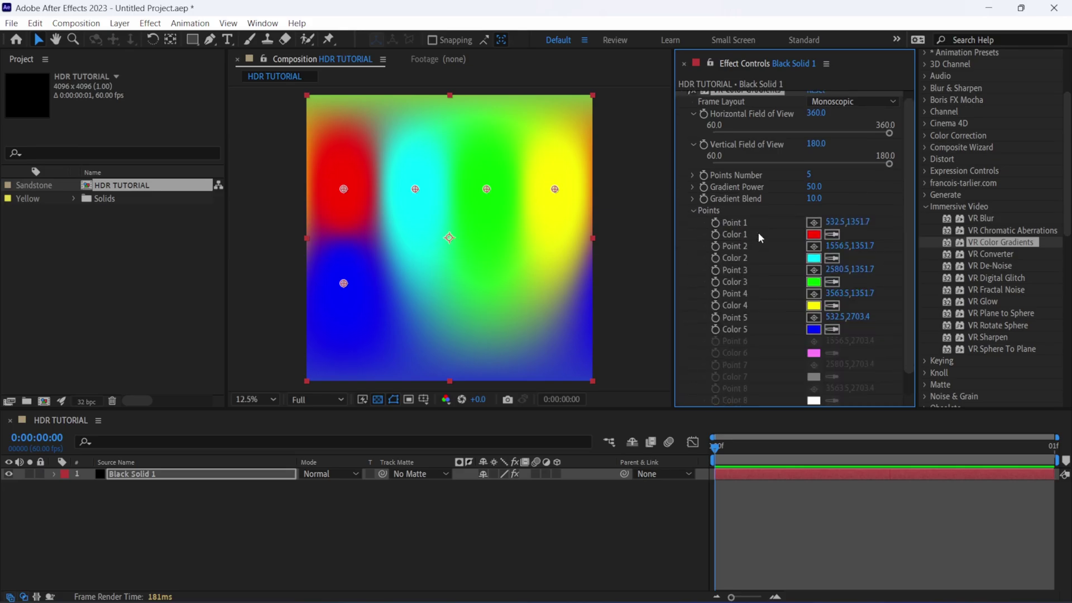
left_click(814, 235)
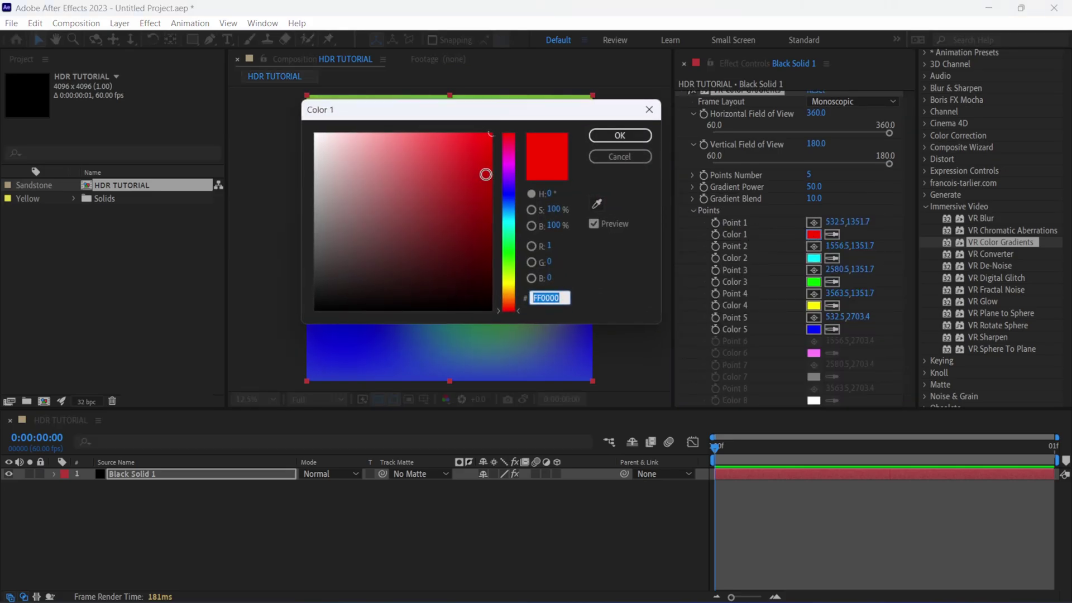
left_click(491, 175)
left_click(513, 167)
left_click_drag(514, 173, 513, 218)
left_click(467, 146)
left_click_drag(467, 145, 492, 133)
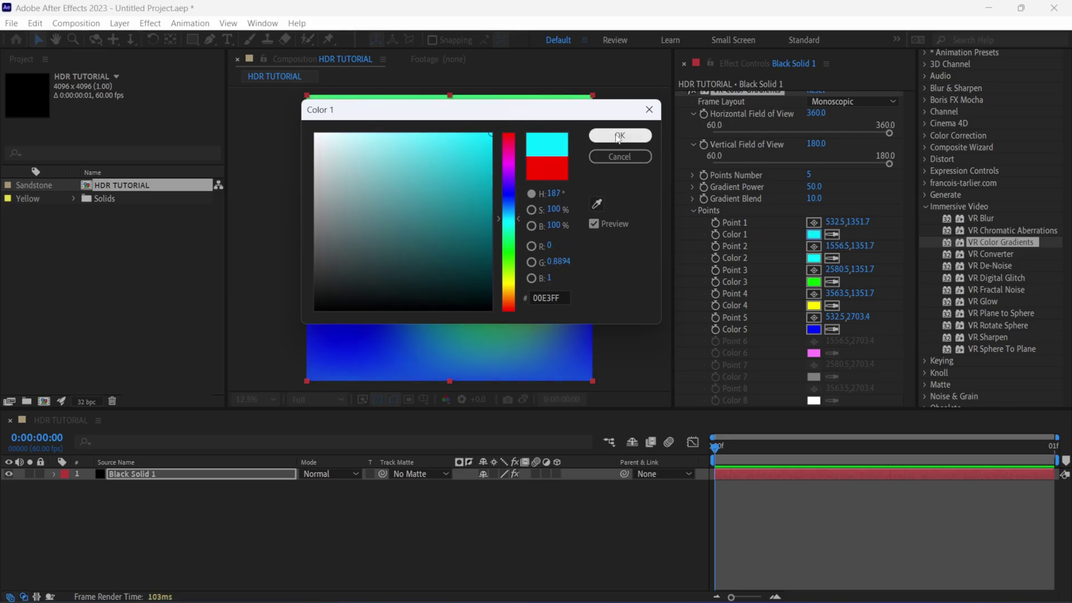
left_click(514, 216)
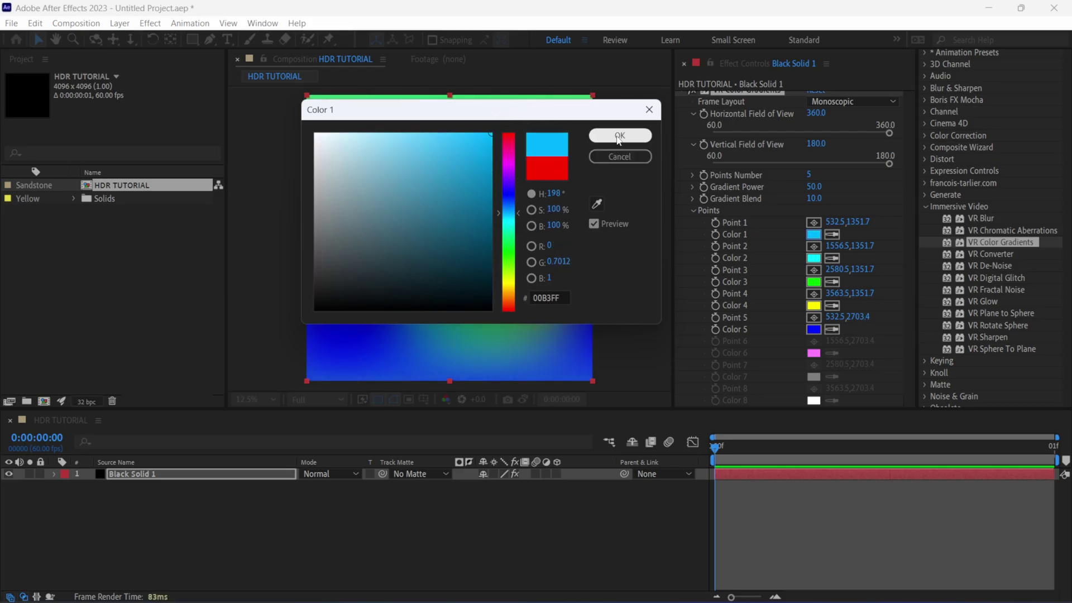
left_click(620, 135)
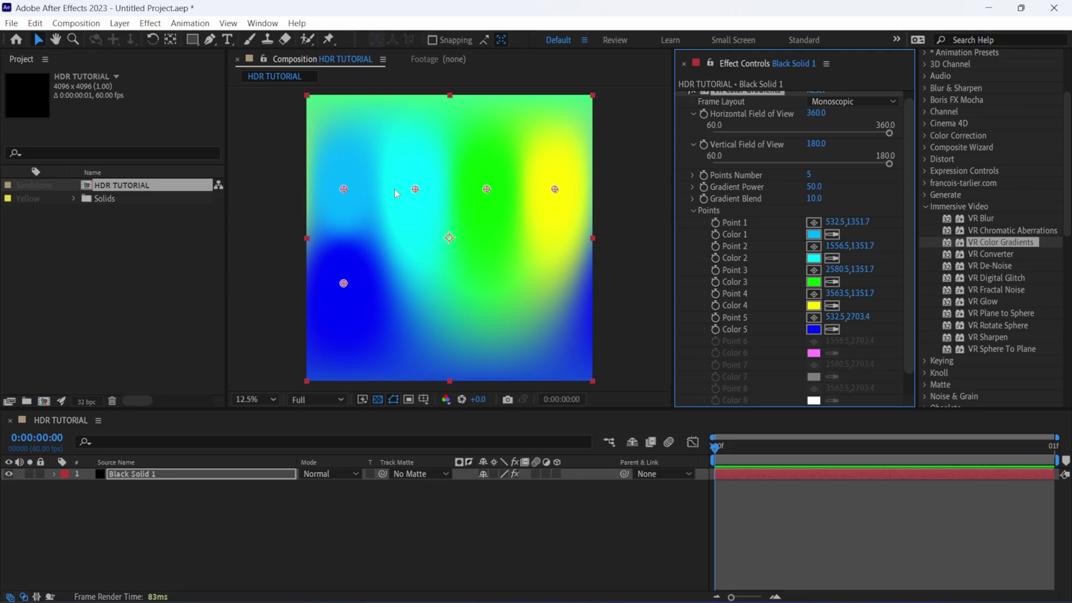
Sample the light blue of Color 1 into Colors 2, 3 and 4 so all four match.
left_click(832, 260)
left_click(812, 237)
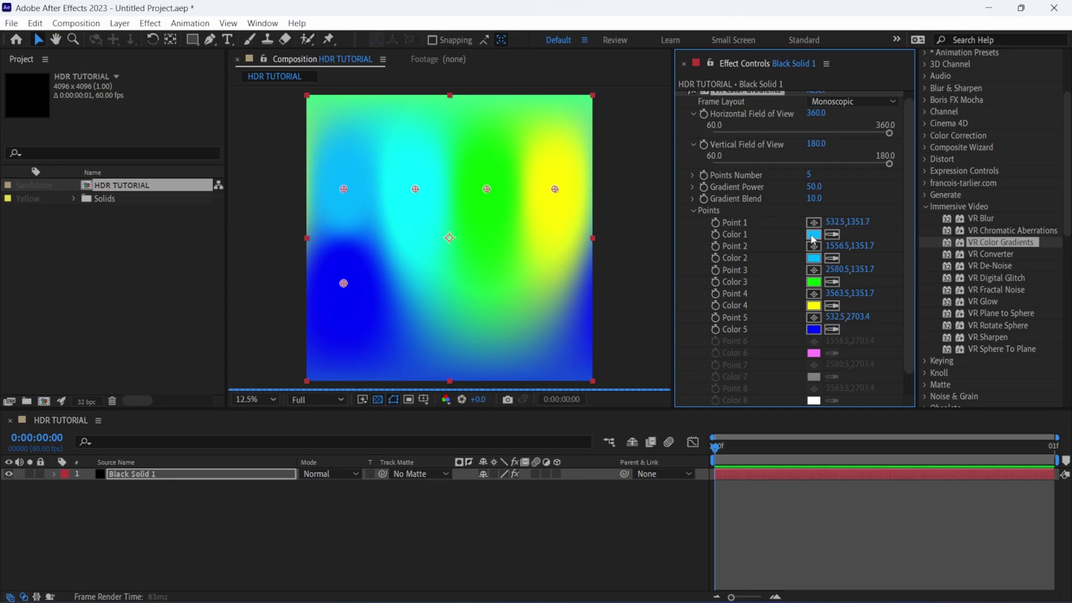
left_click(832, 281)
left_click(815, 257)
left_click(832, 305)
left_click(813, 281)
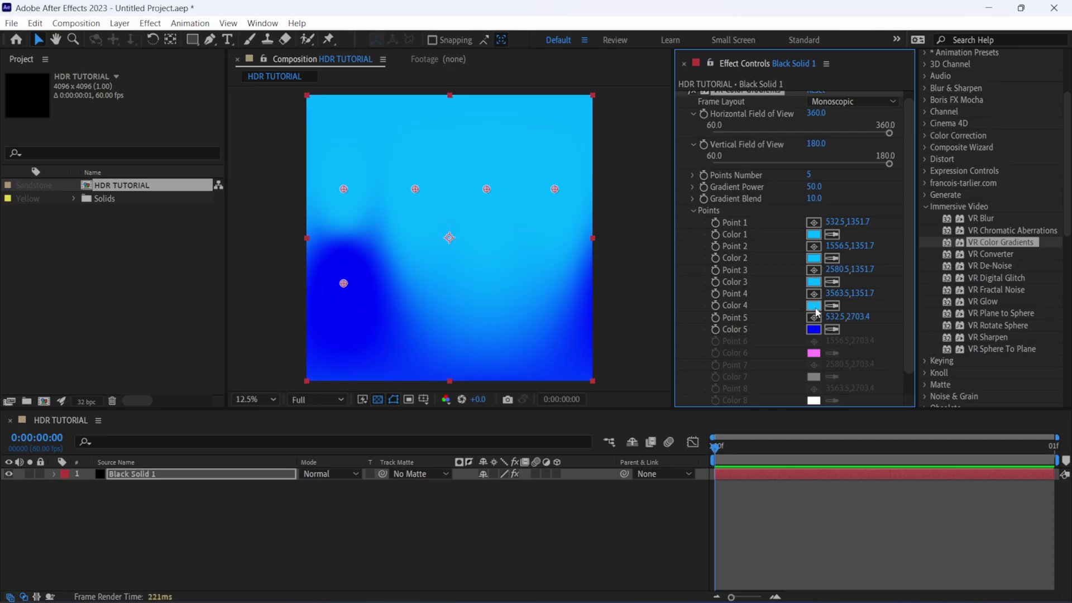
Change Color 4 to the deeper blue 0040FF and move Point 4 to the canvas's lower right, about (3660, 3312).
left_click(814, 306)
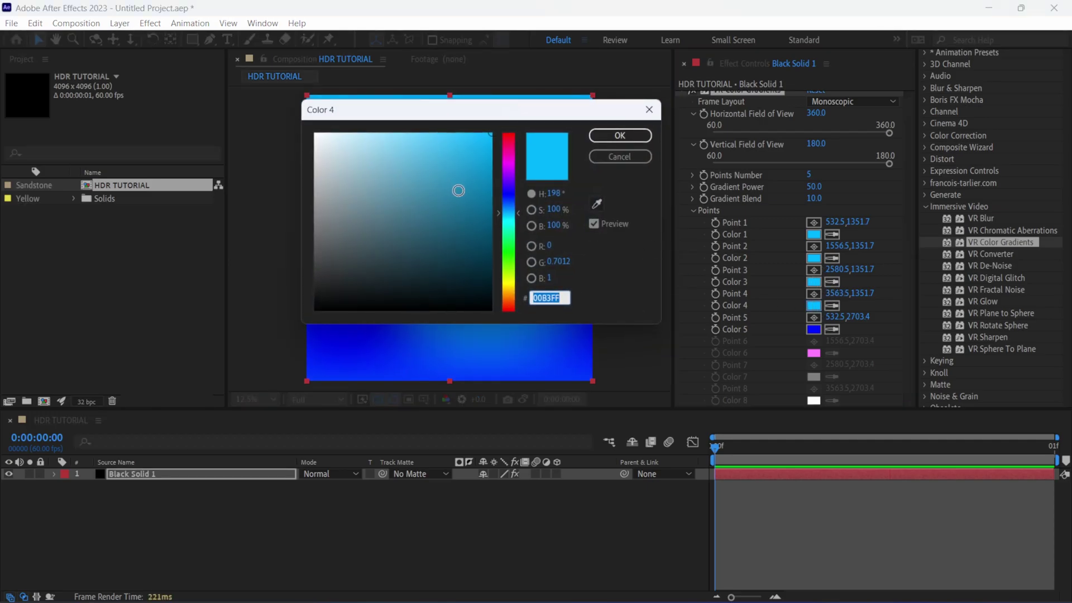
left_click(508, 208)
left_click_drag(507, 208, 562, 326)
left_click(642, 137)
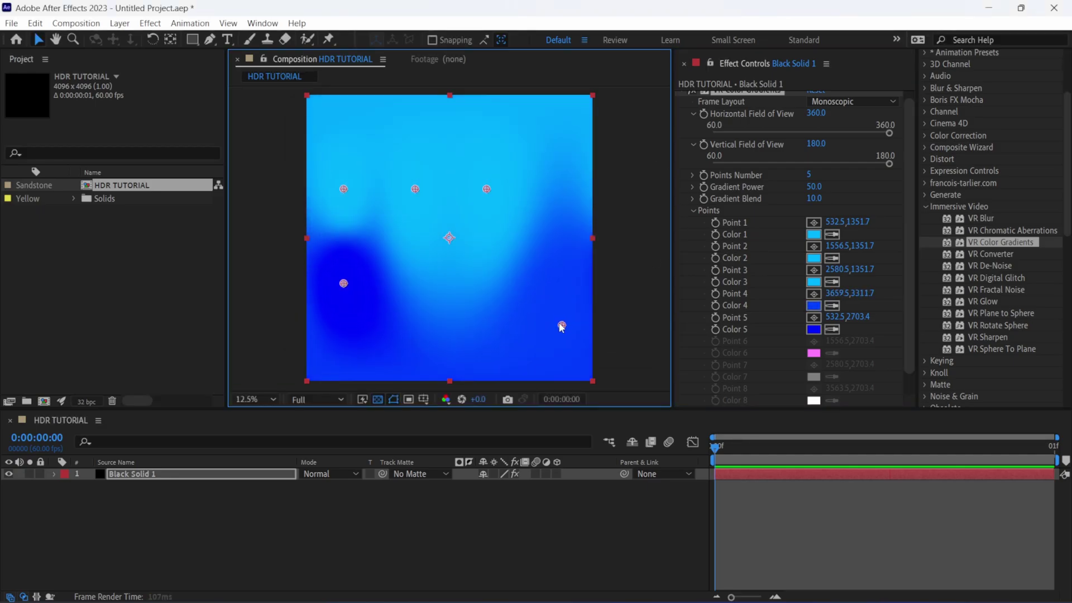
Match Color 5 to Color 4, then place Point 4 at about (3324, 2864) and Point 5 at about (957, 2935).
left_click(832, 328)
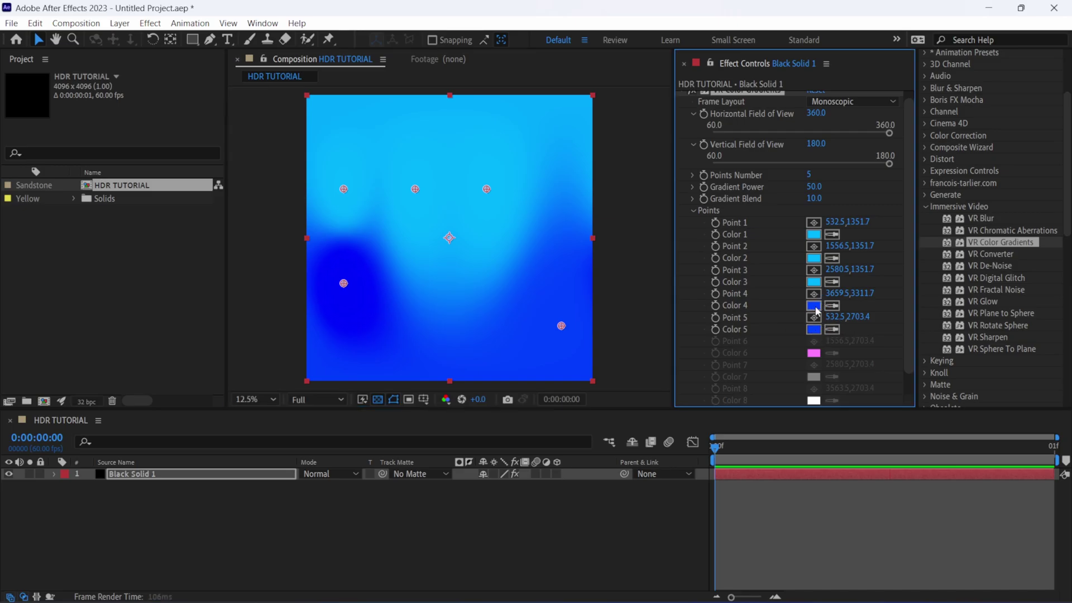
left_click(389, 294)
left_click_drag(349, 283, 380, 261)
left_click_drag(563, 325, 539, 295)
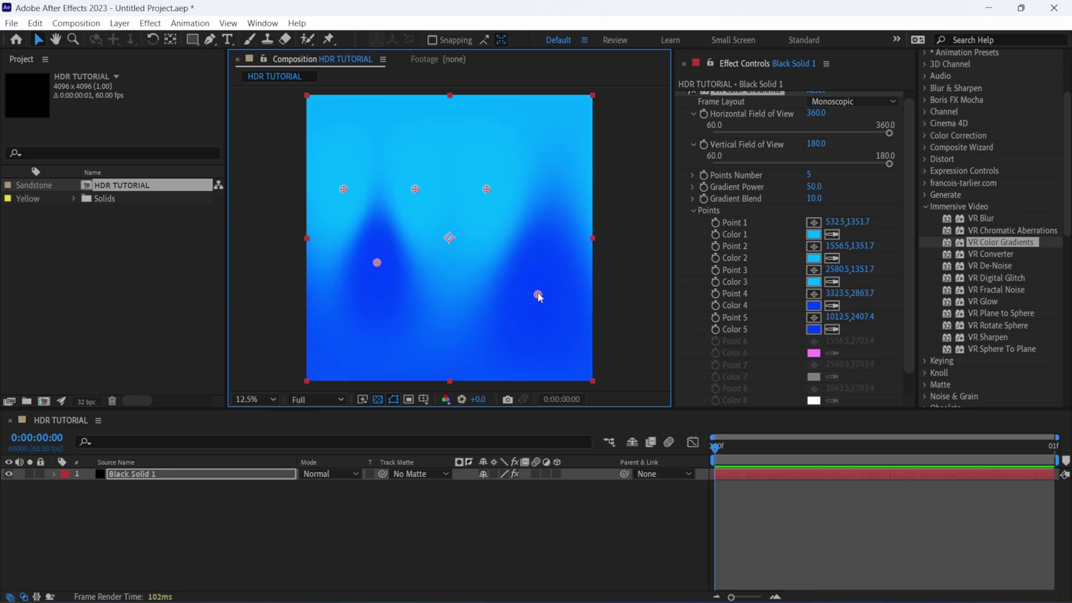
left_click_drag(377, 263, 374, 298)
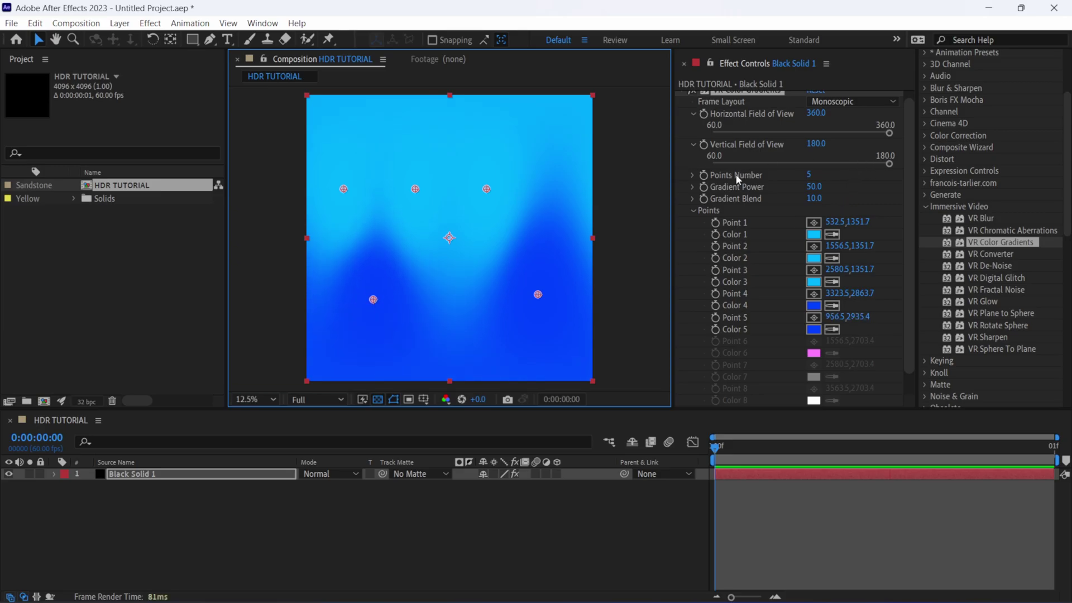
Increase the Points Number to 6 and move Point 6 to about (1797, 2759).
left_click(807, 177)
left_click(809, 176)
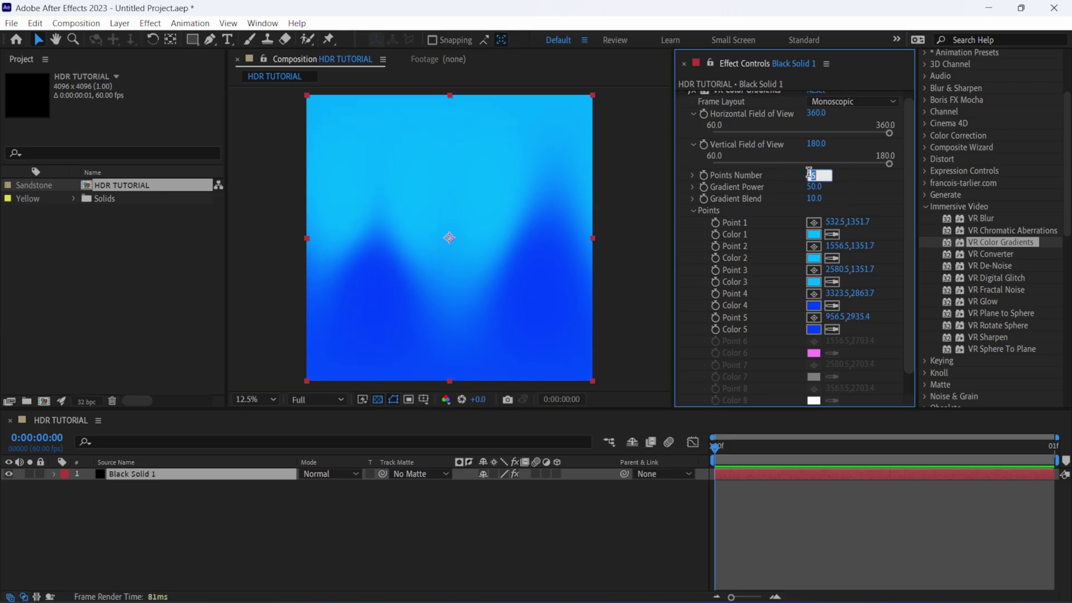
type("6")
key("Return")
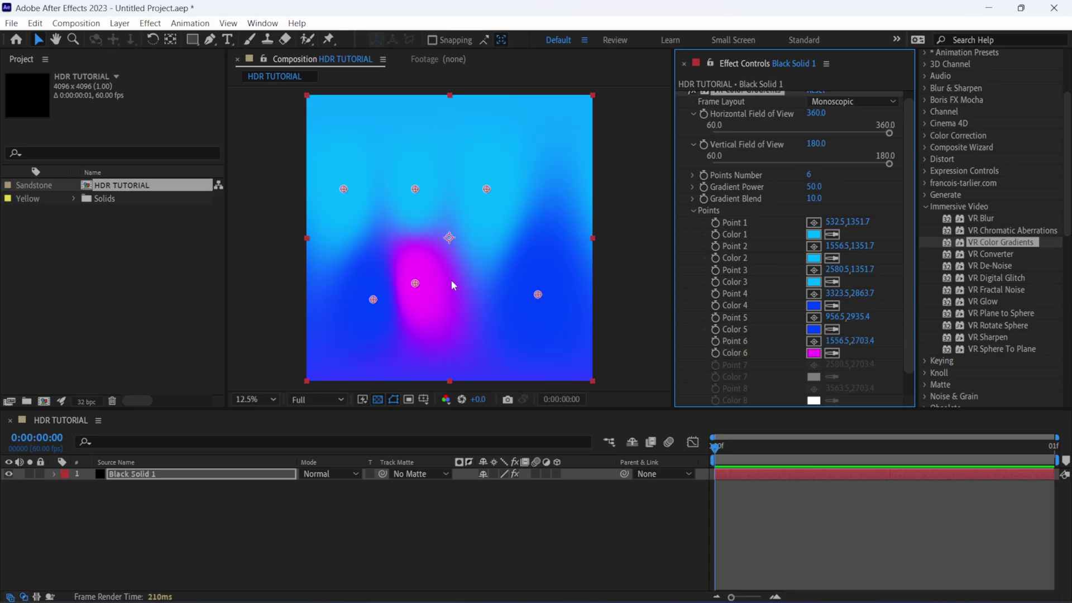
mouse_move(414, 286)
left_mouse_down()
mouse_move(445, 282)
mouse_move(431, 288)
left_mouse_up()
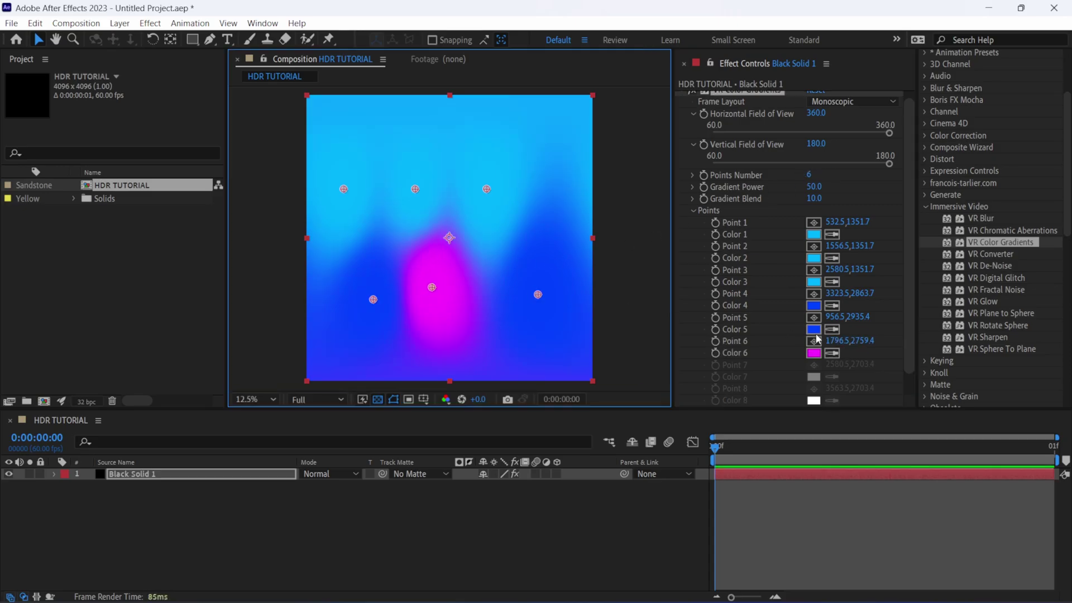
Sample Color 5 into Color 6, shift it to blue 0019FF, and move Point 6 to about (1989, 2439).
left_click(832, 353)
left_click(813, 330)
left_click(813, 353)
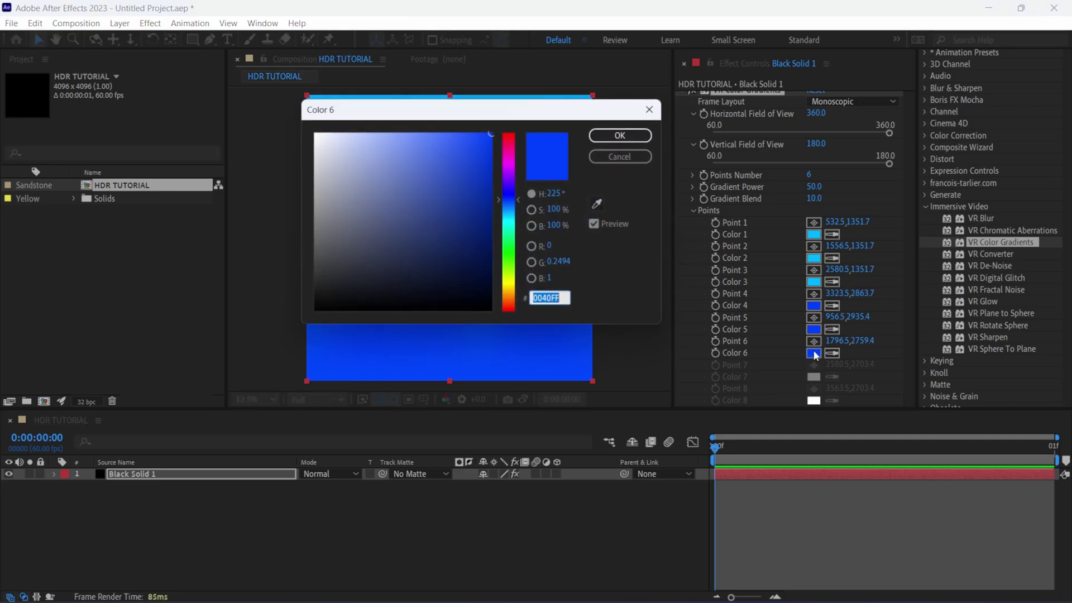
mouse_move(515, 206)
left_mouse_down()
mouse_move(515, 224)
mouse_move(515, 194)
left_mouse_up()
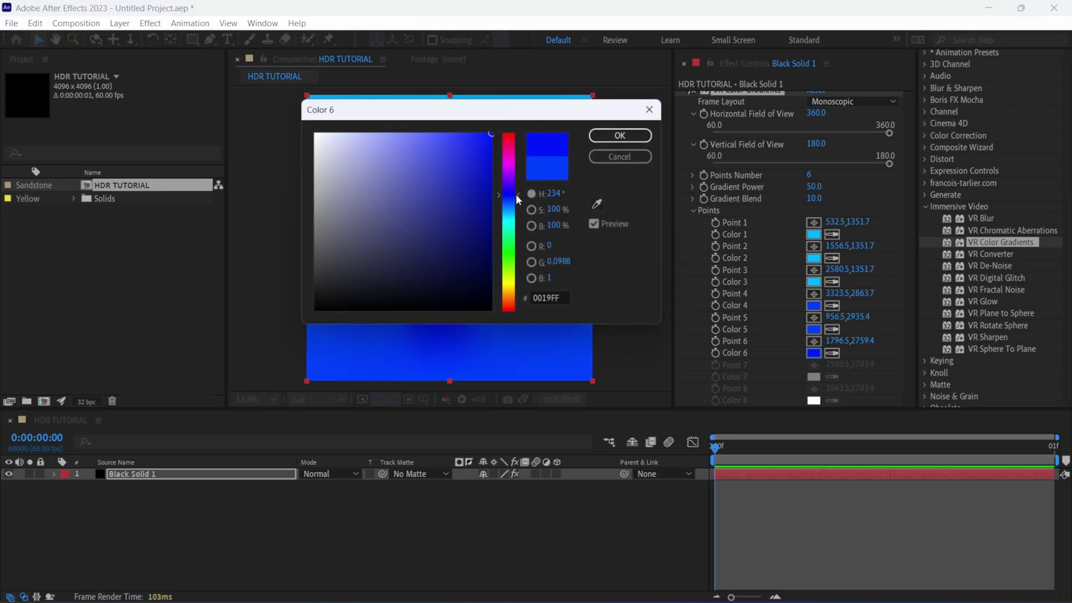
left_click(605, 136)
left_click_drag(432, 287, 446, 268)
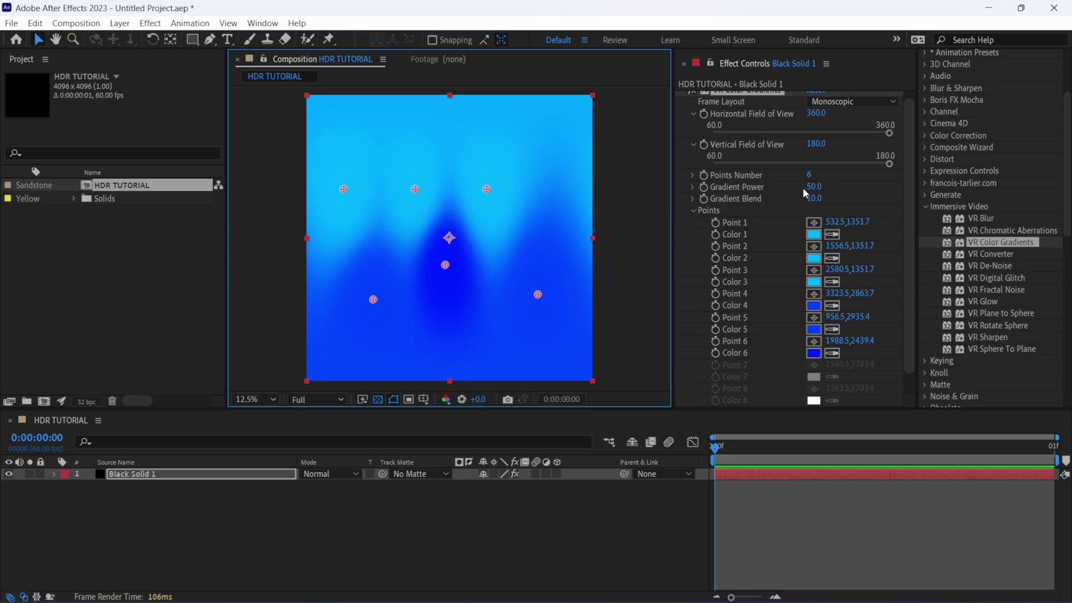
Try Gradient Power values of 100, 30 and 20.
left_click(820, 186)
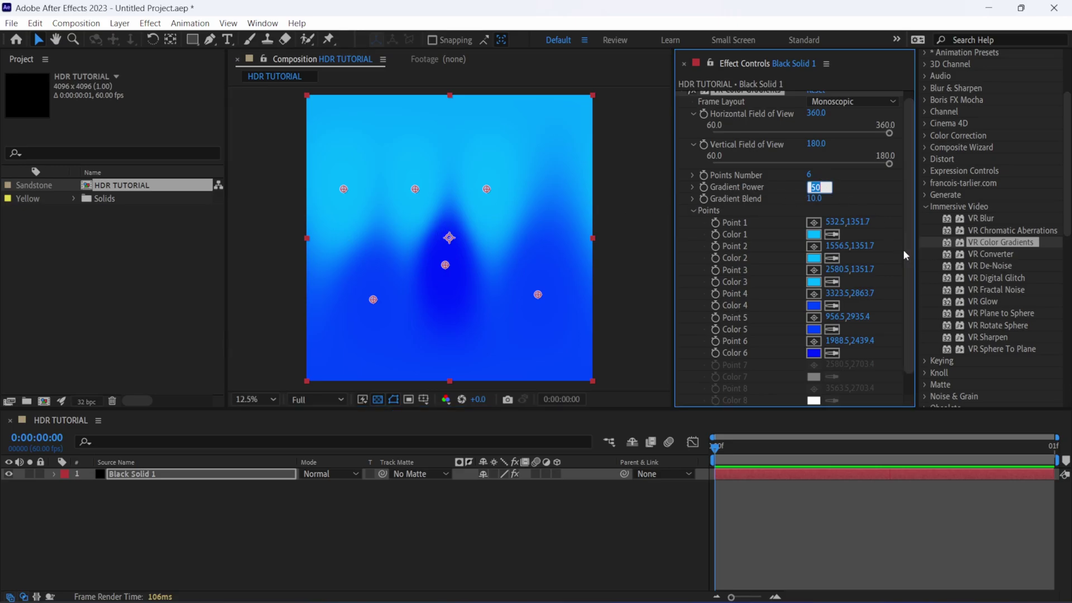
type("100")
key("Return")
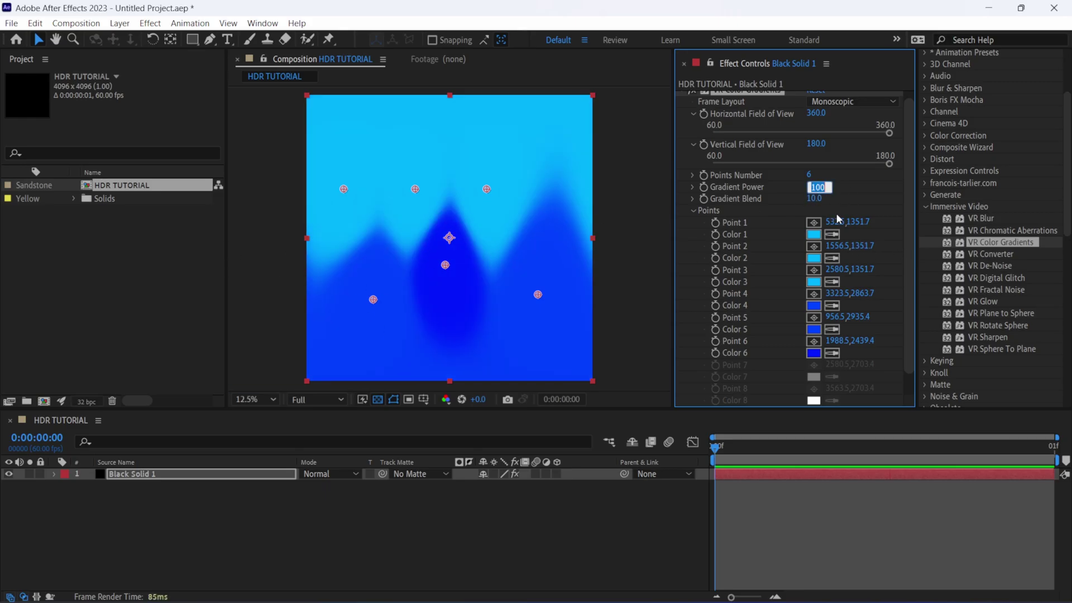
type("30.")
key("Return")
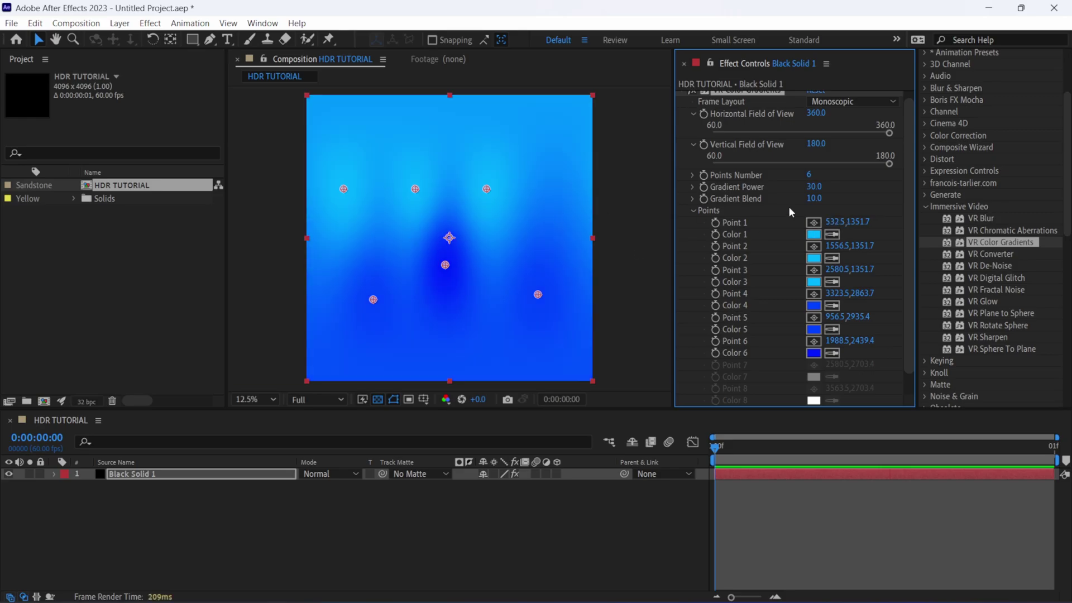
left_click(810, 187)
type("20")
key("Return")
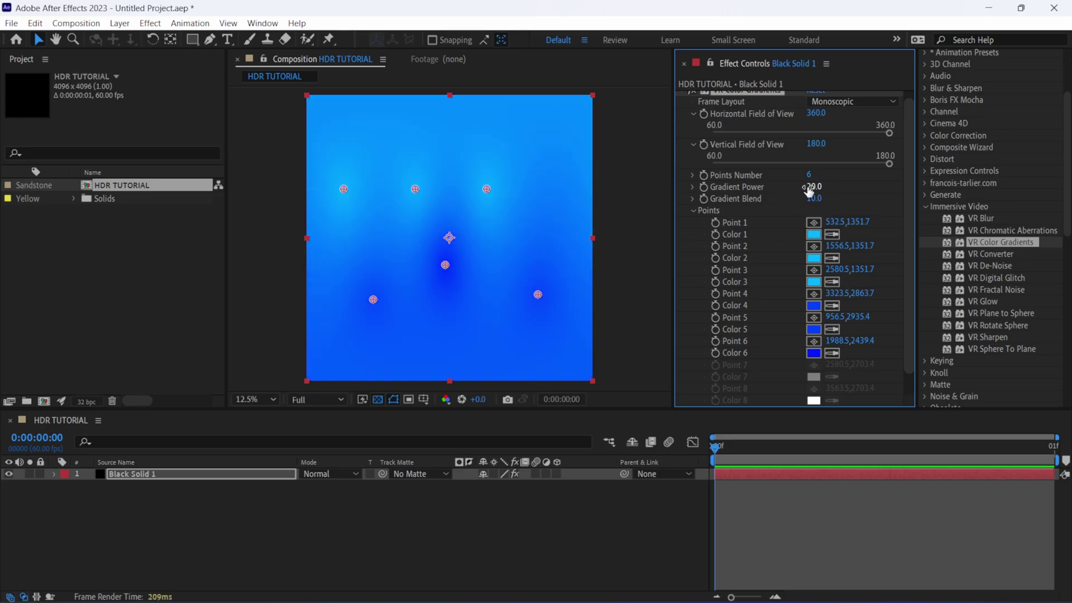
Move Point 3 to about (3013, 1392) and Point 2 to about (2021, 1400), and set Gradient Power to 30 after trying 25.
left_click_drag(485, 189, 516, 192)
left_click_drag(442, 191, 448, 191)
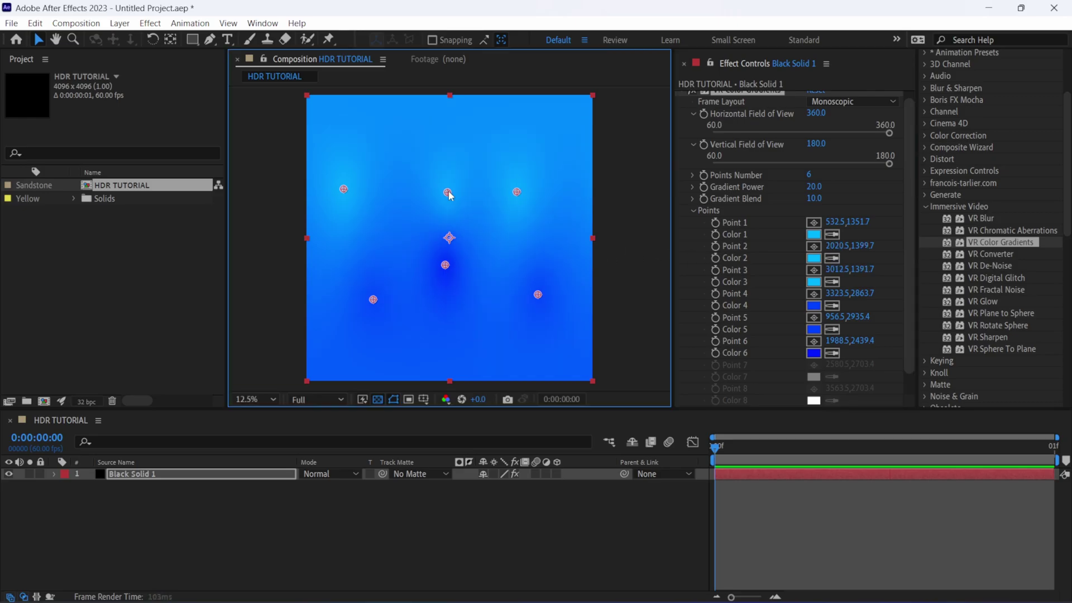
left_click(810, 185)
type("25")
key("Return")
left_click(810, 186)
type("30")
key("Return")
Reposition Point 3 to about (3341, 1416), Point 2 to (1997, 1472), Point 6 to (1893, 2751), Point 5 to (853, 2927) and Point 4 to (3252, 2760).
left_click_drag(521, 192, 544, 194)
left_click_drag(448, 192, 446, 197)
left_click_drag(446, 265, 438, 287)
left_click_drag(373, 299, 365, 299)
left_click_drag(537, 297, 532, 289)
left_click(185, 528)
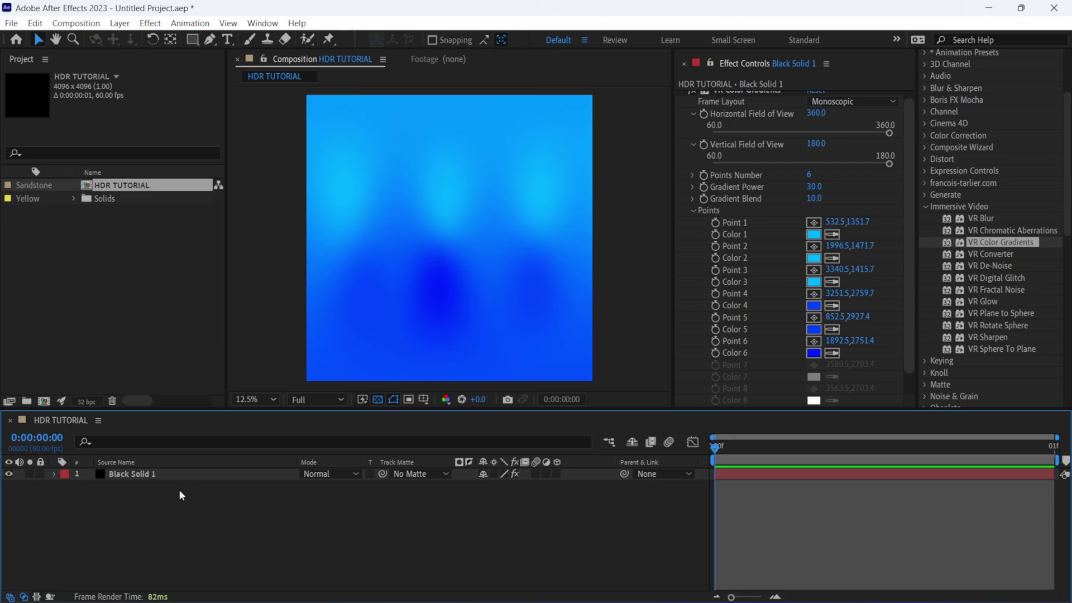
Output the current HDR TUTORIAL composition frame as a file to the Desktop, sending it to the render queue.
left_click(140, 472)
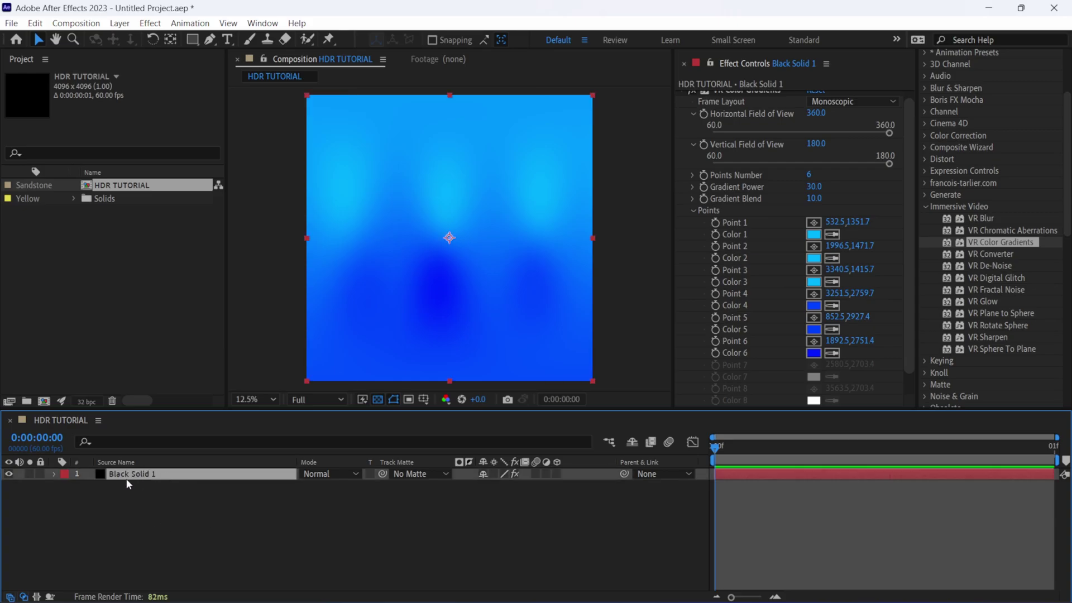
left_click(75, 24)
mouse_move(286, 191)
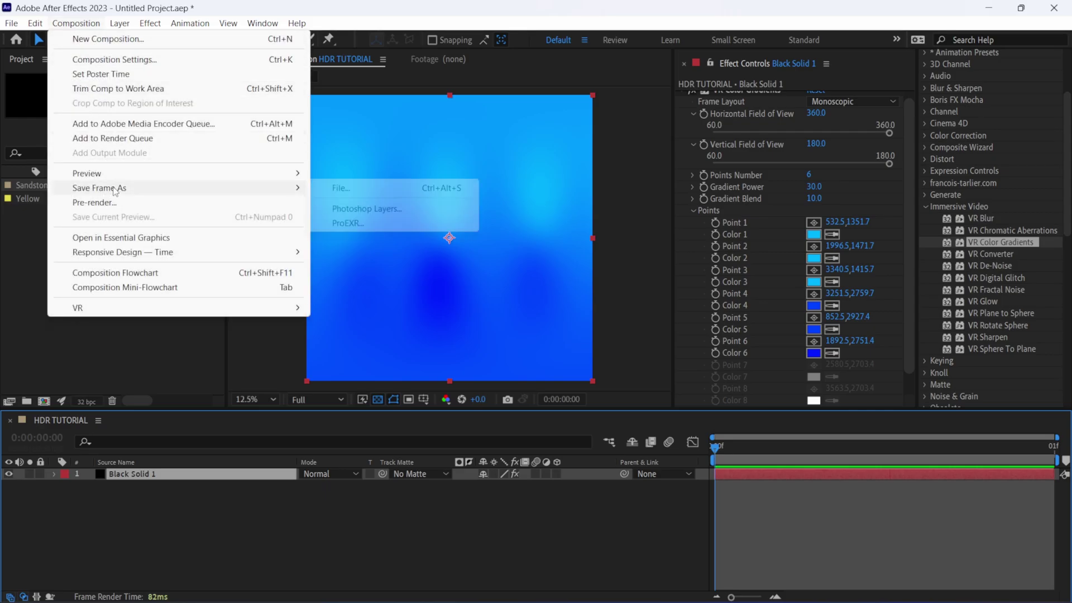
left_click(354, 189)
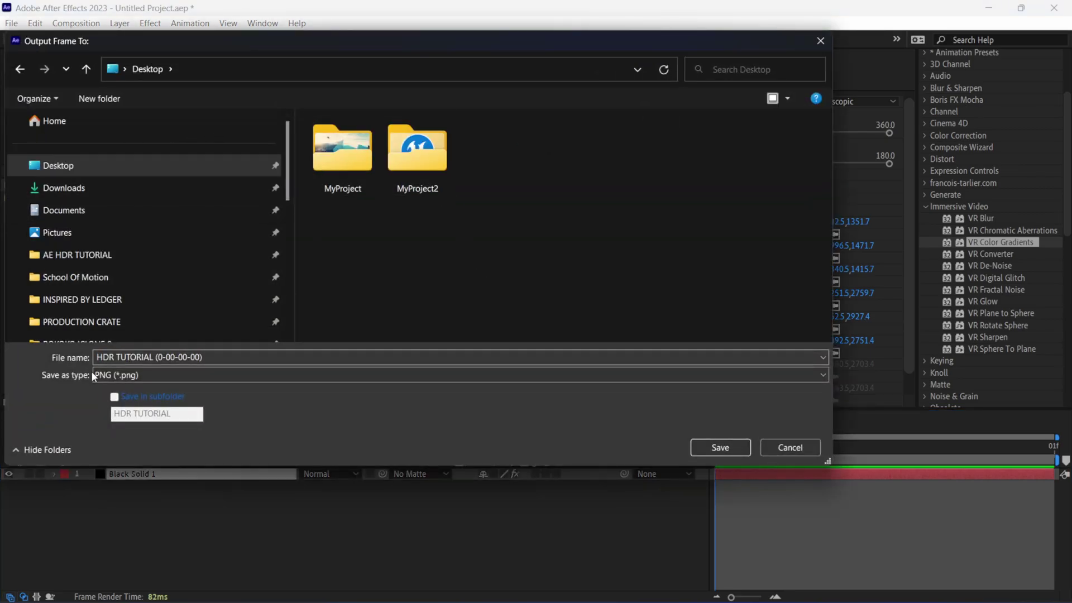
left_click(155, 358)
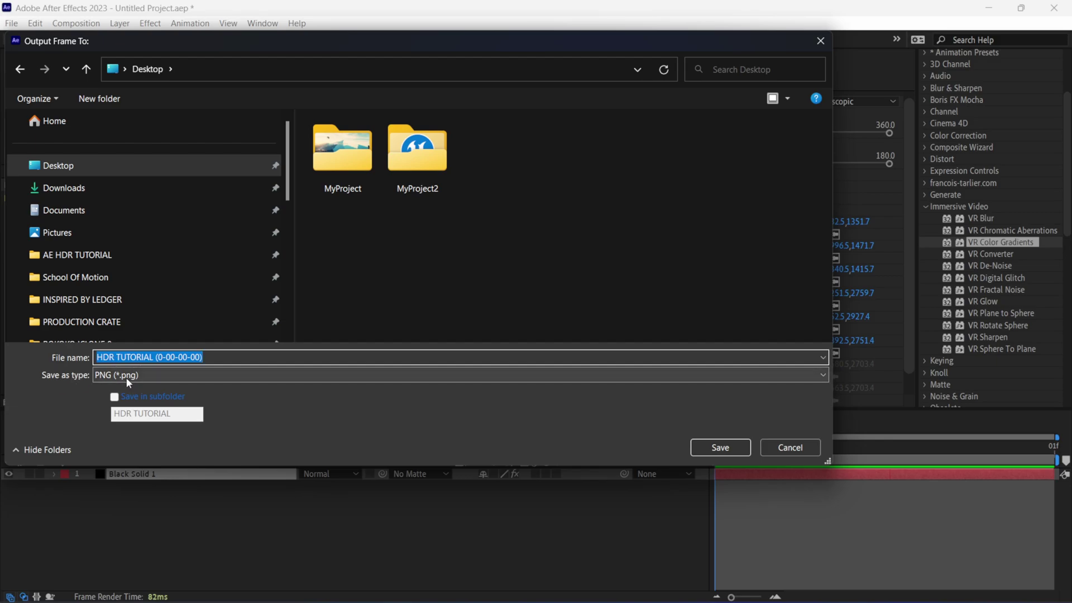
left_click(507, 263)
left_click(720, 448)
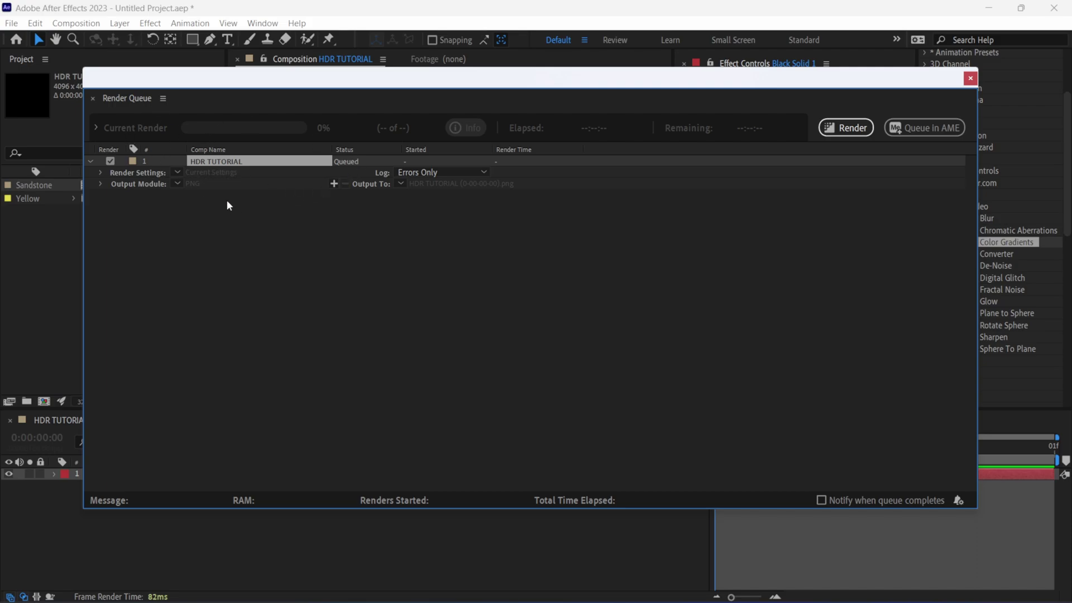
Apply Best Settings to the queued render and set its output module format to Radiance Sequence.
left_click(178, 176)
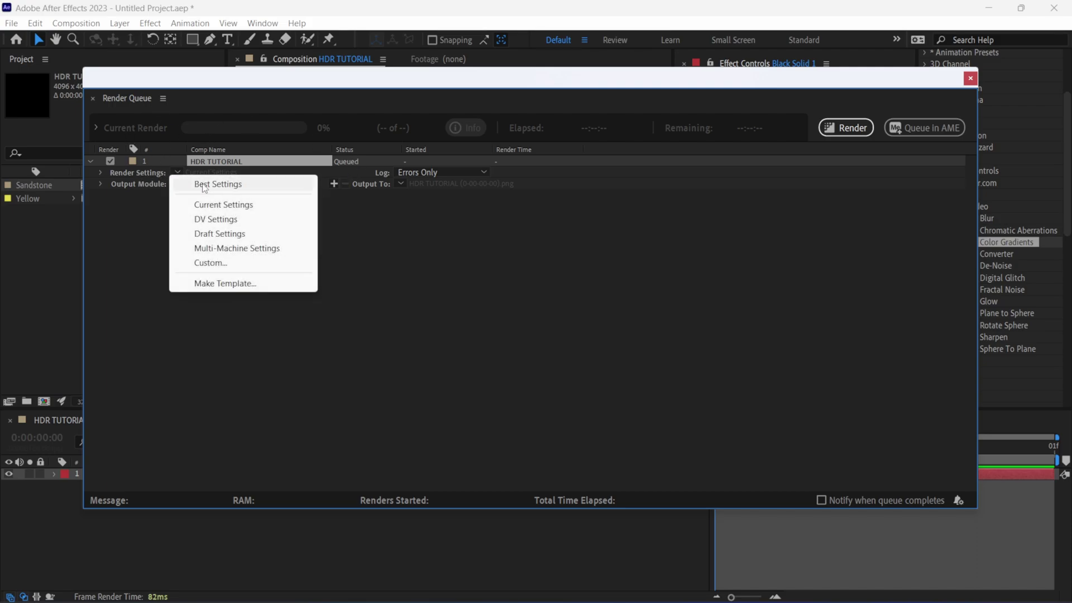
left_click(223, 182)
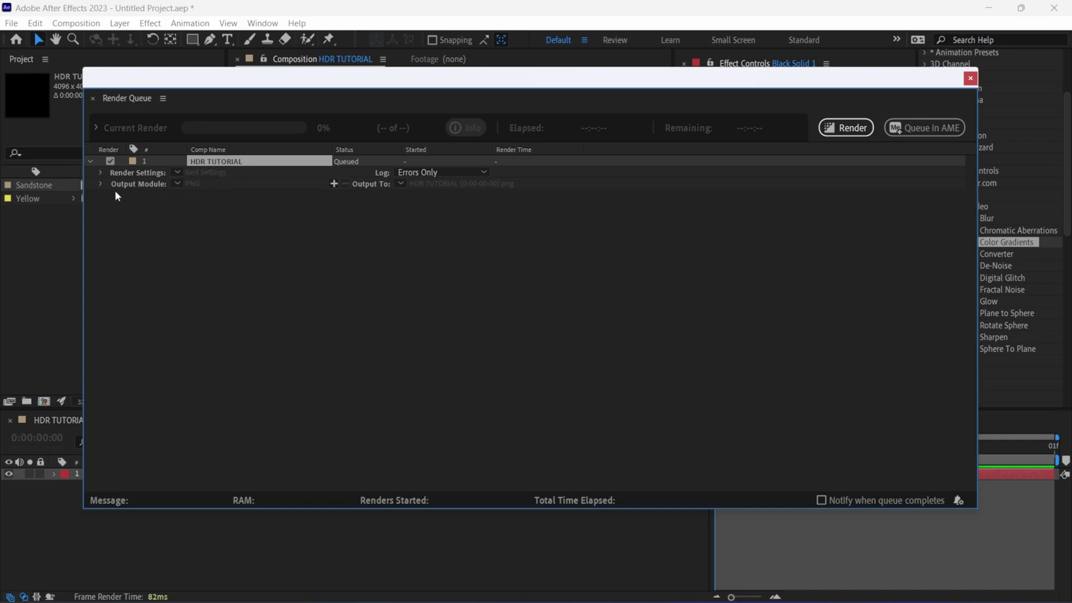
left_click(193, 183)
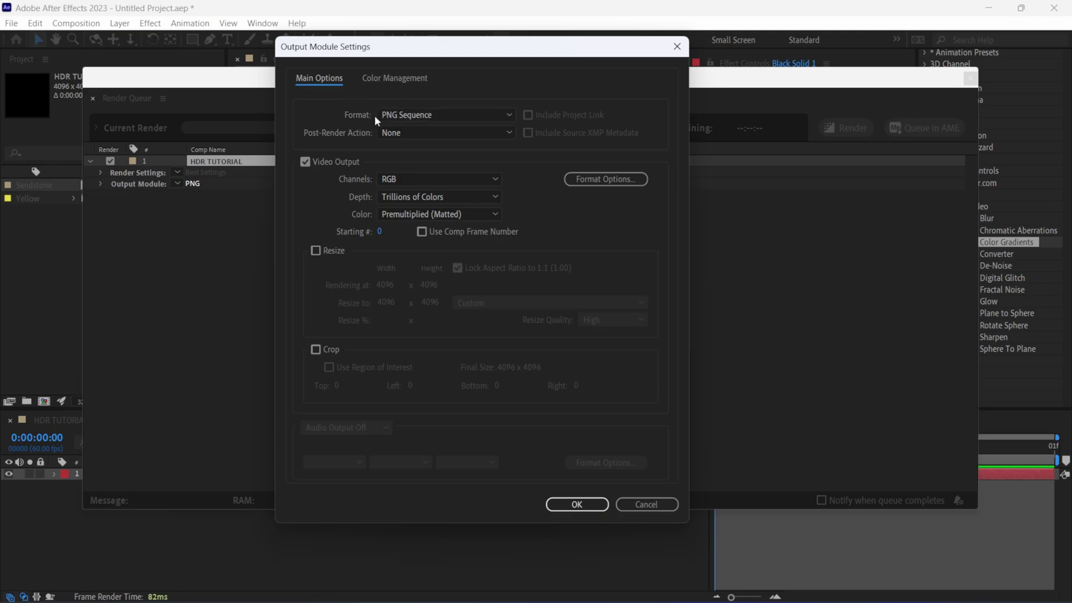
left_click(436, 115)
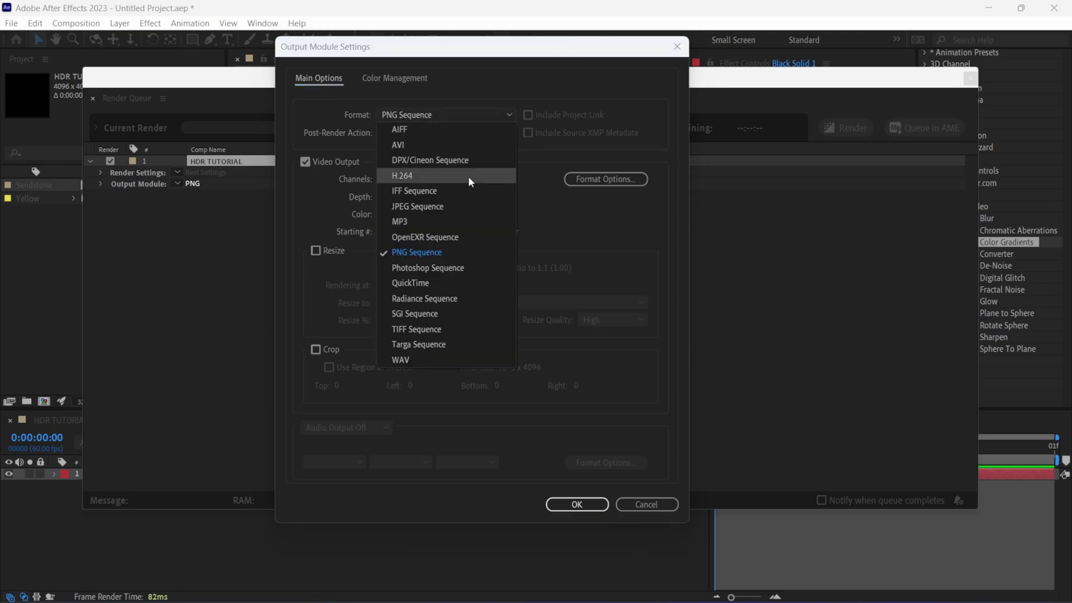
left_click(446, 300)
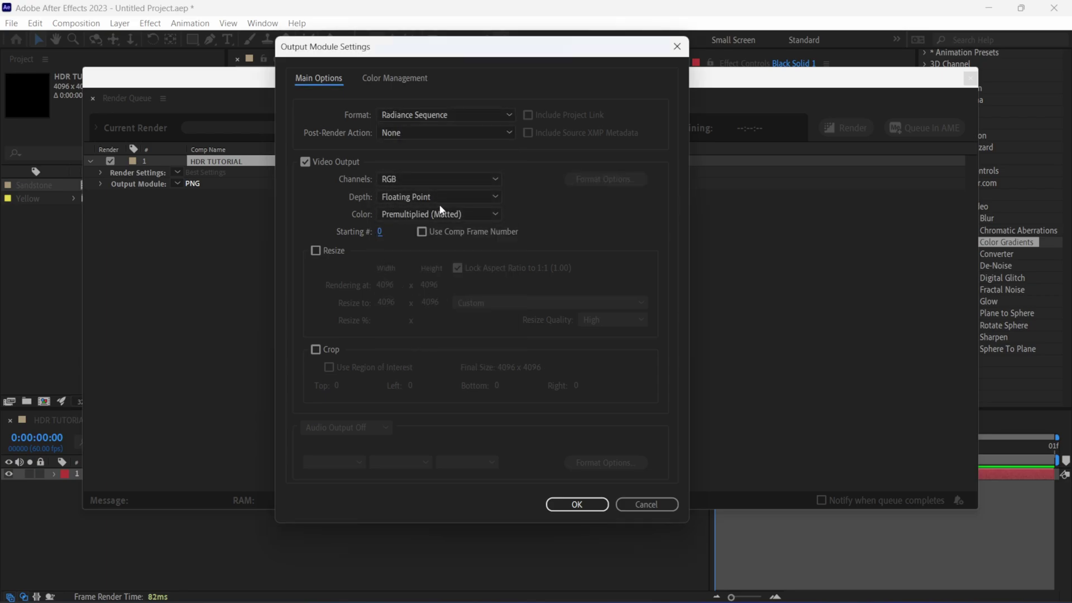
left_click(578, 505)
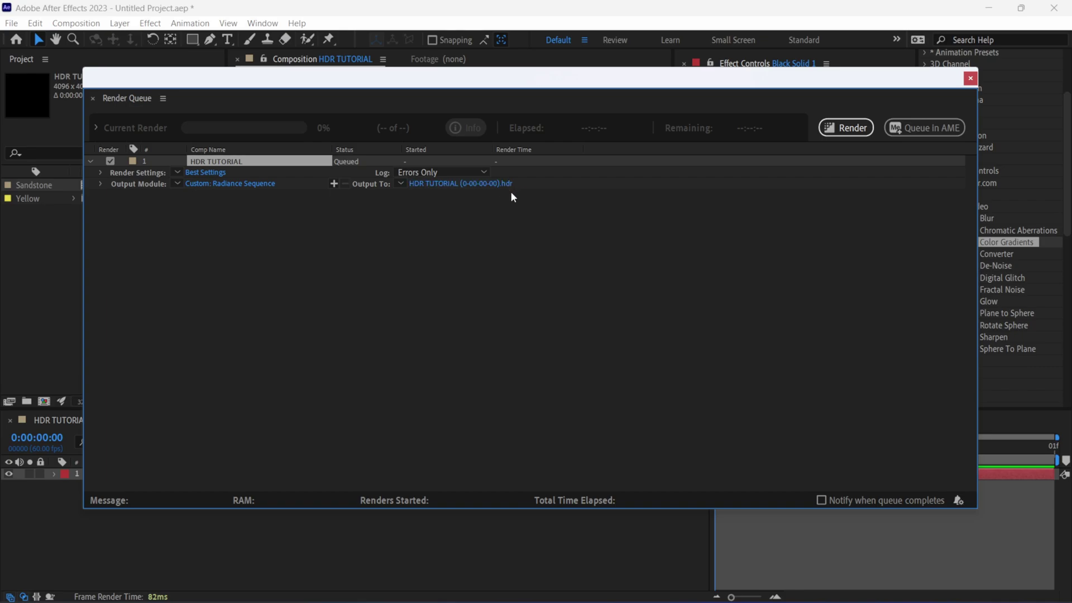
Name the output file with the Comp Name template and render the queued HDR frame.
left_click(401, 184)
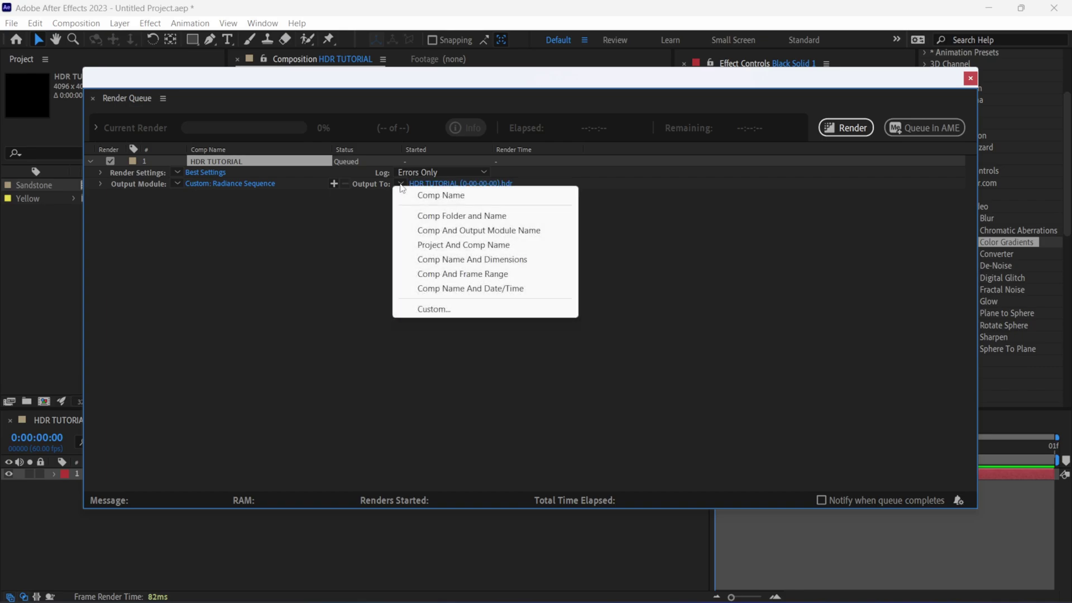
left_click(423, 195)
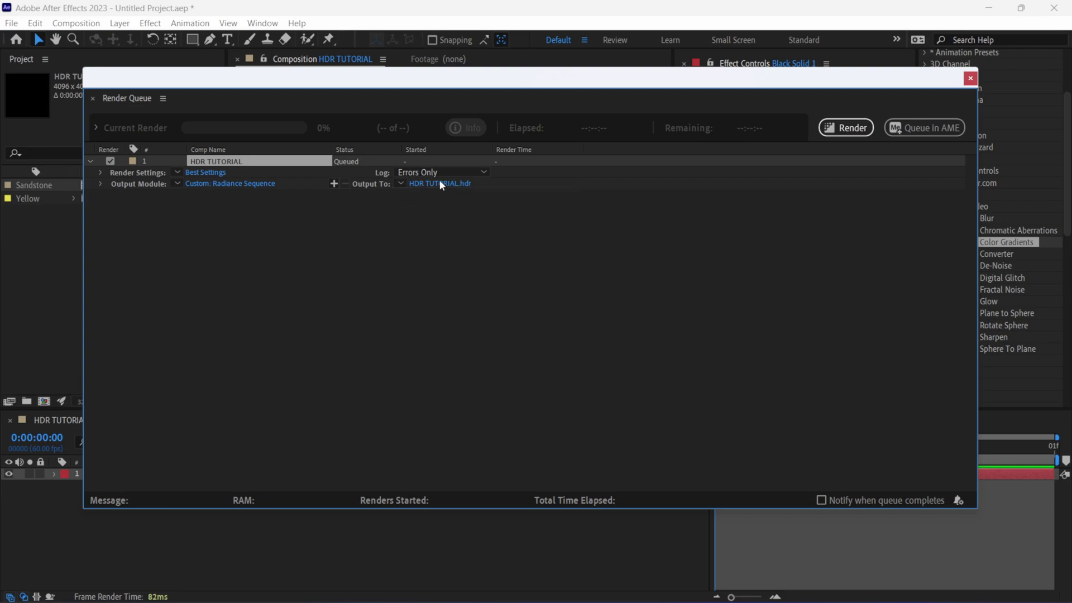
left_click_drag(387, 78, 402, 59)
left_click_drag(98, 490, 289, 398)
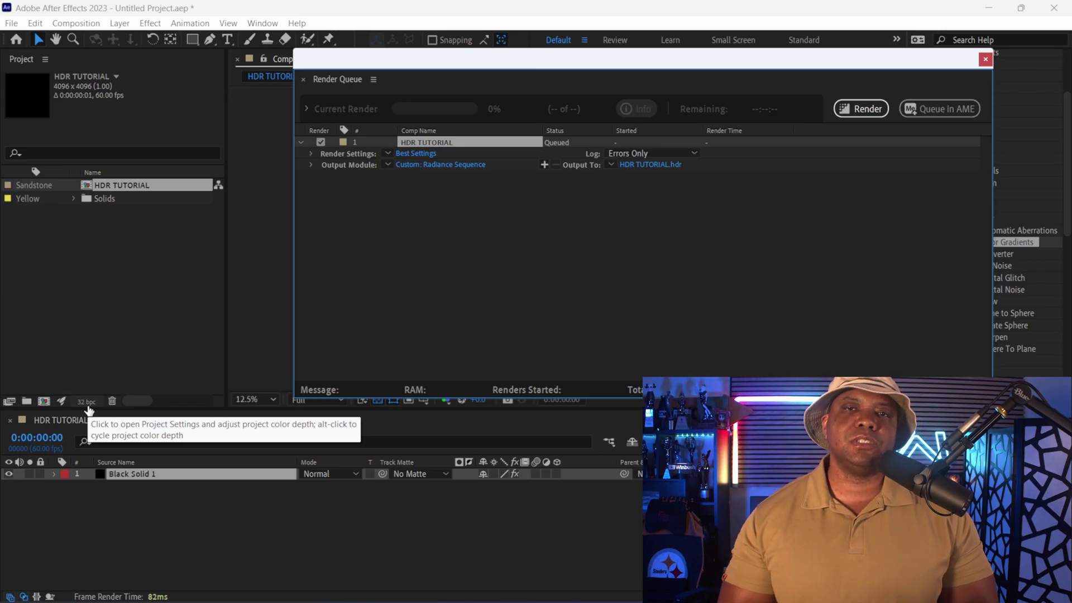
left_click(861, 108)
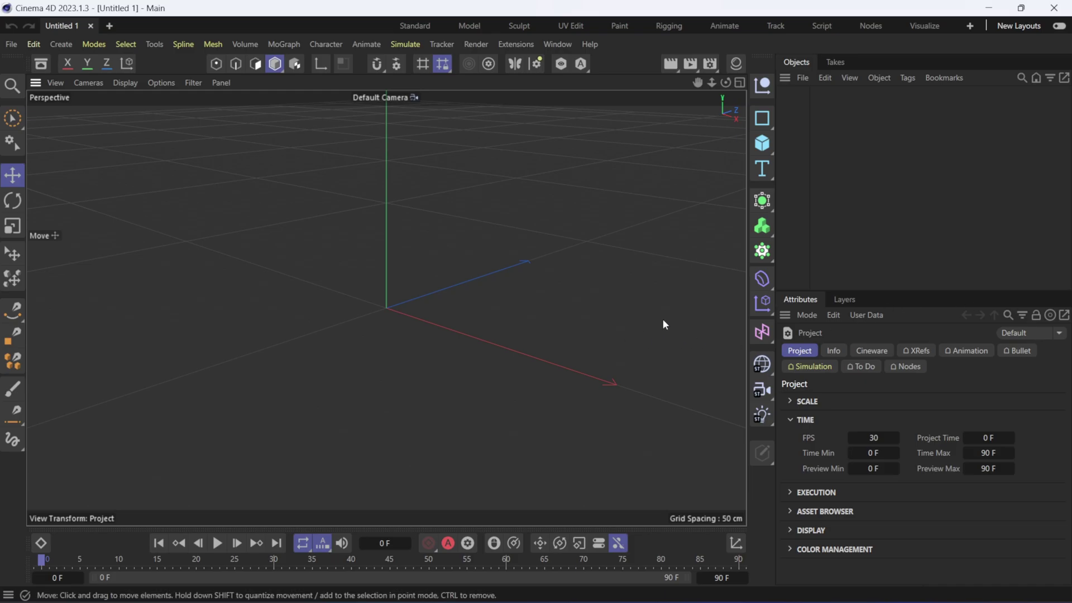
In Cinema 4D, switch to the Standard layout, show New Content in the Asset Browser and widen the browser.
left_click(415, 26)
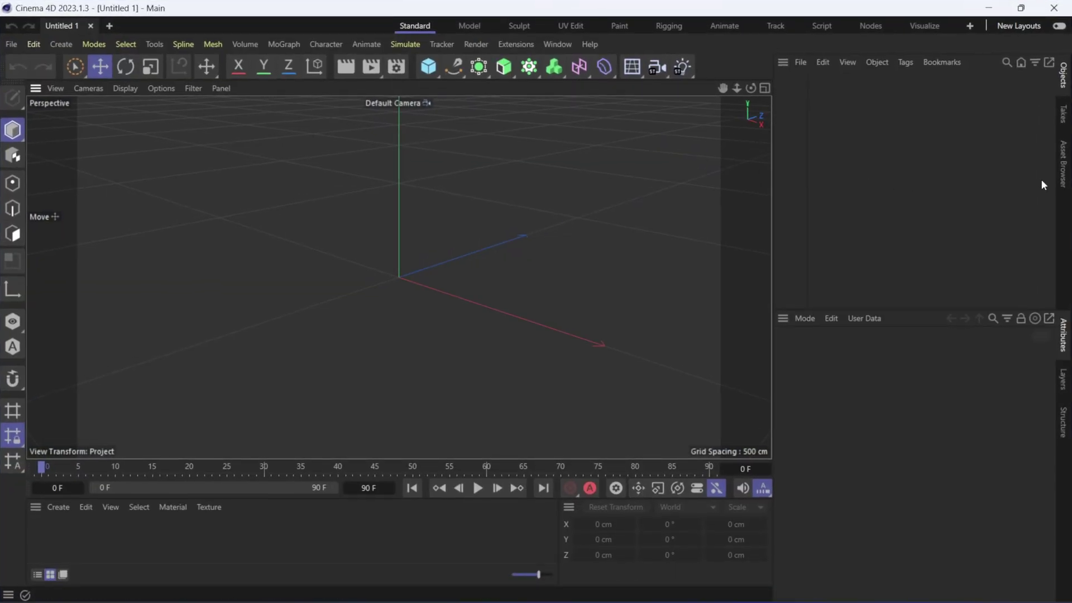
left_click(1064, 162)
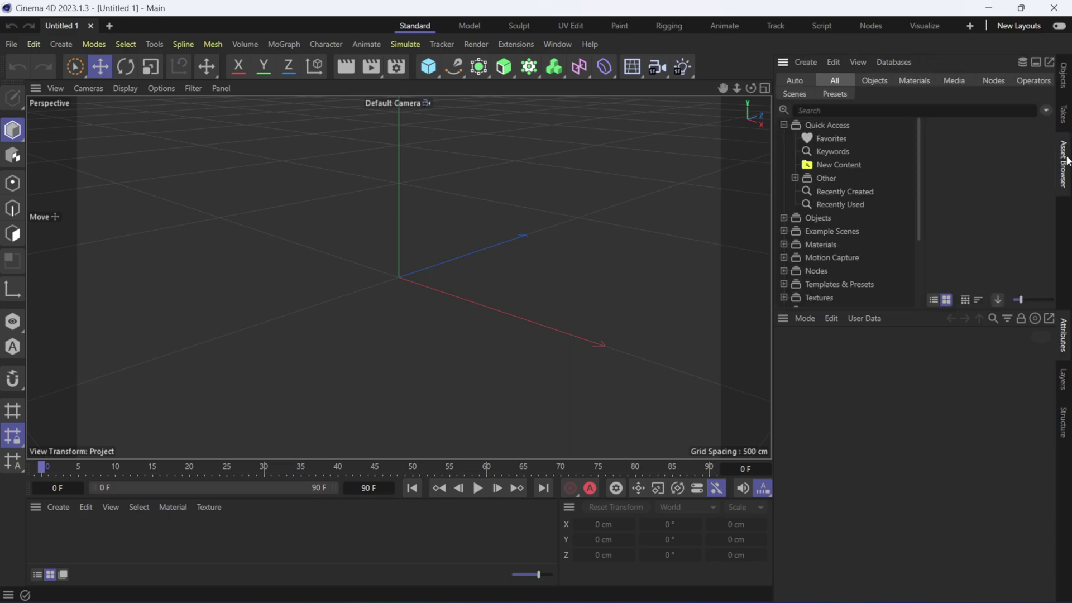
left_click(837, 165)
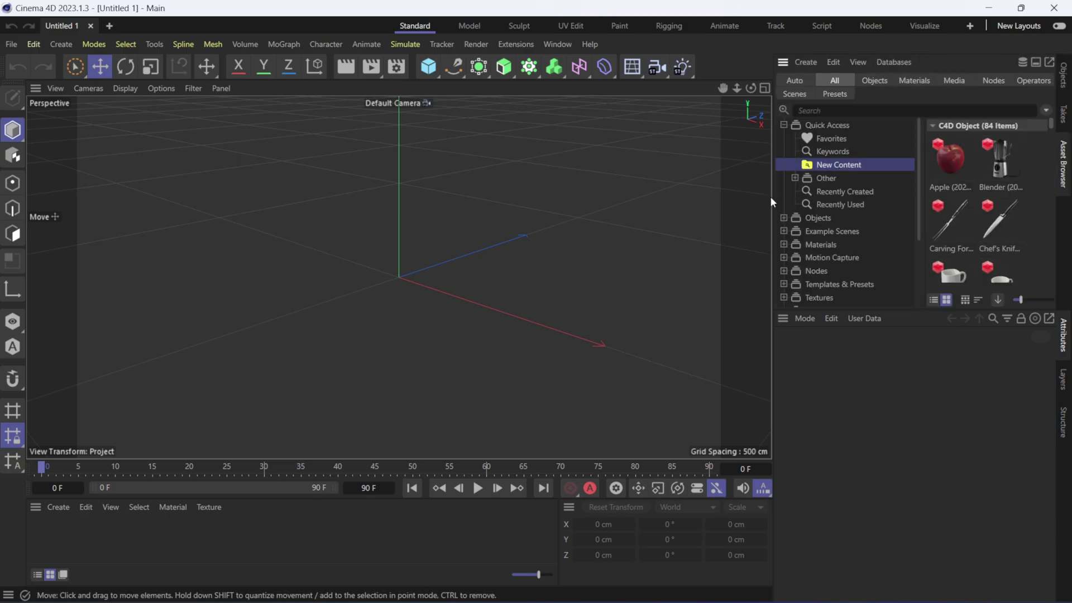
left_click_drag(773, 196, 688, 196)
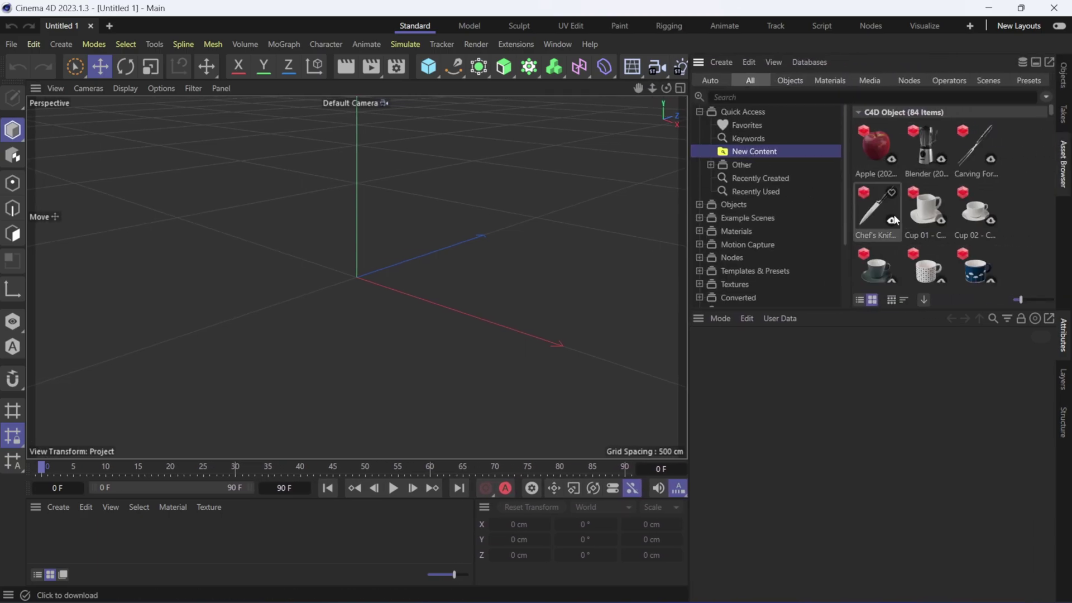
Find the Round Glass Jar asset filled with pasta in the new content and load it into the scene.
scroll(893, 215, "down", 2)
scroll(894, 216, "down", 8)
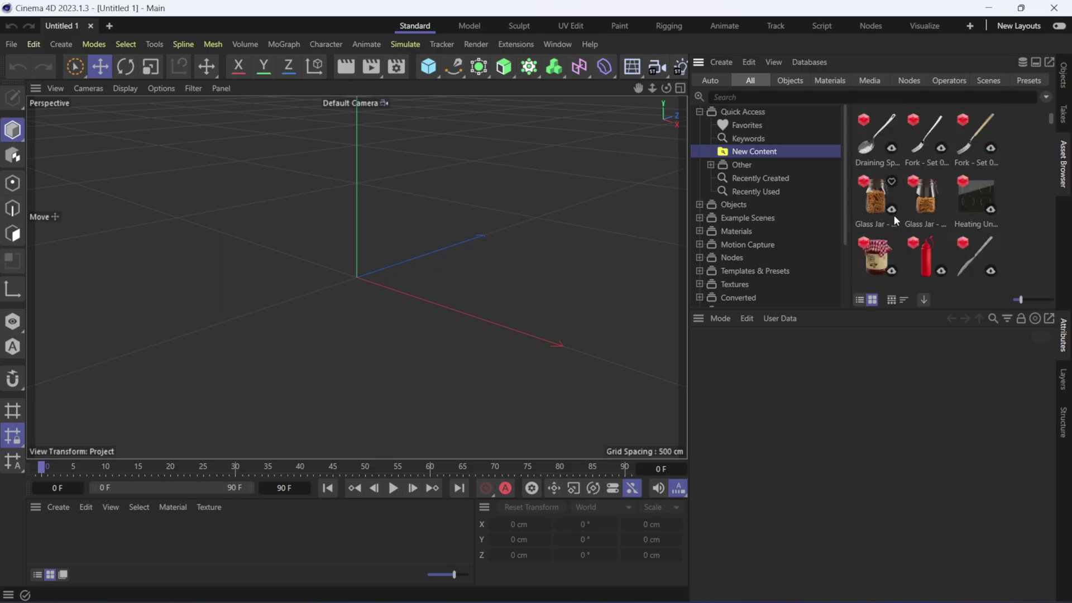
left_click(924, 213)
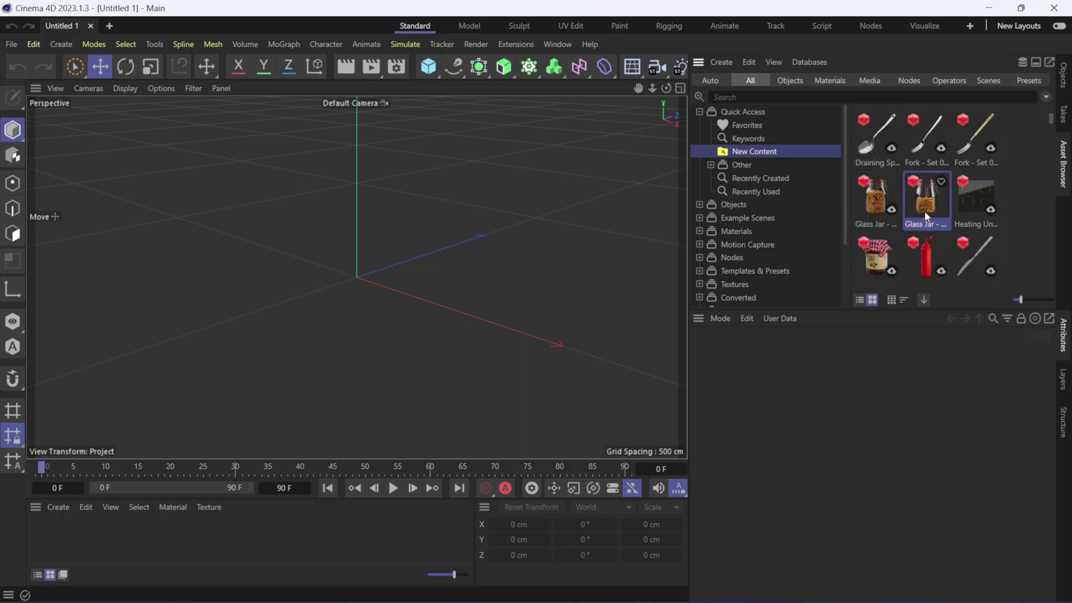
double_click(917, 205)
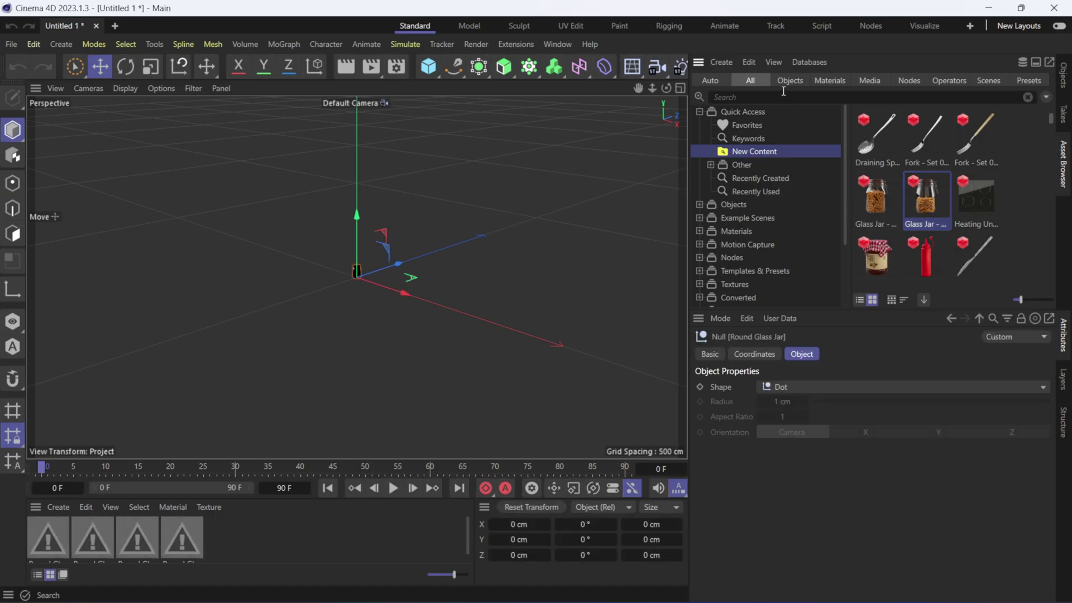
Scale the Round Glass Jar to 10 on the X, Y and Z axes.
left_click(1062, 75)
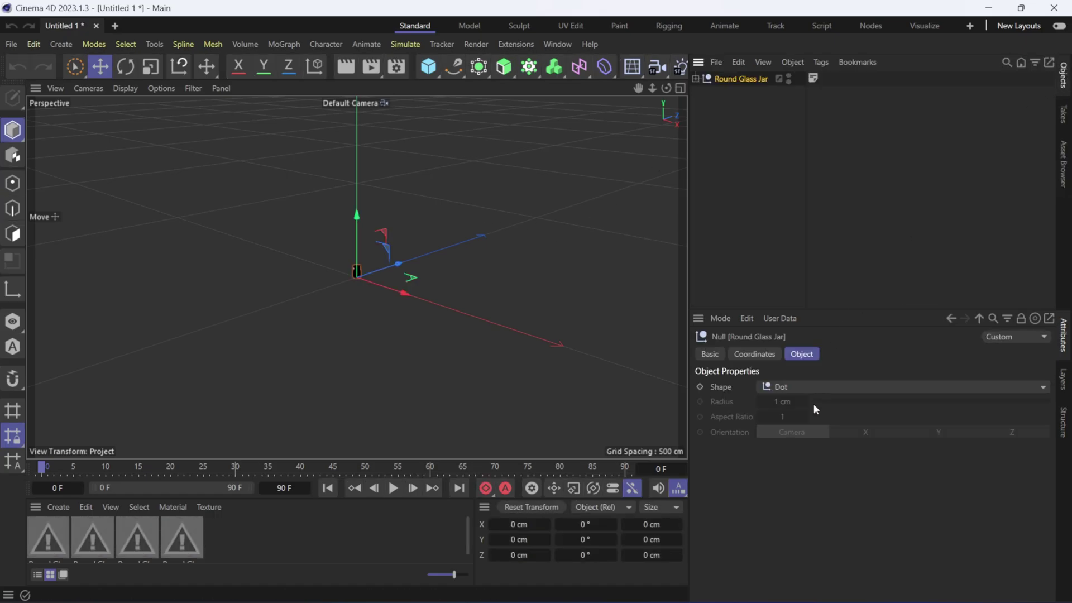
left_click(768, 359)
left_click(941, 406)
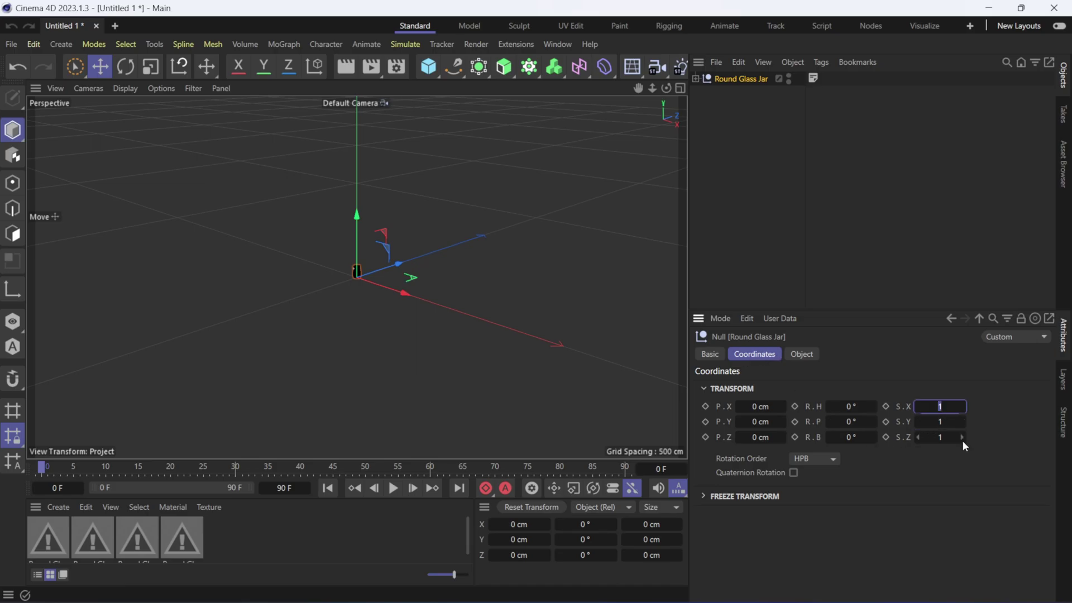
type("10")
key("Tab")
type("10")
key("Tab")
type("10")
key("Return")
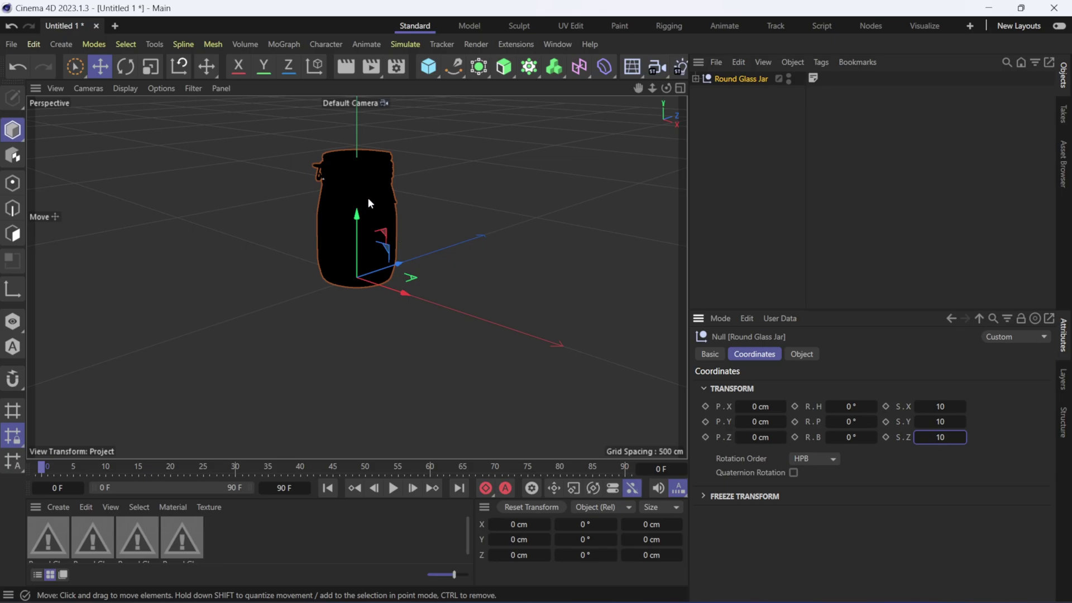
Set the project's renderer to Redshift in the render settings.
left_click(396, 66)
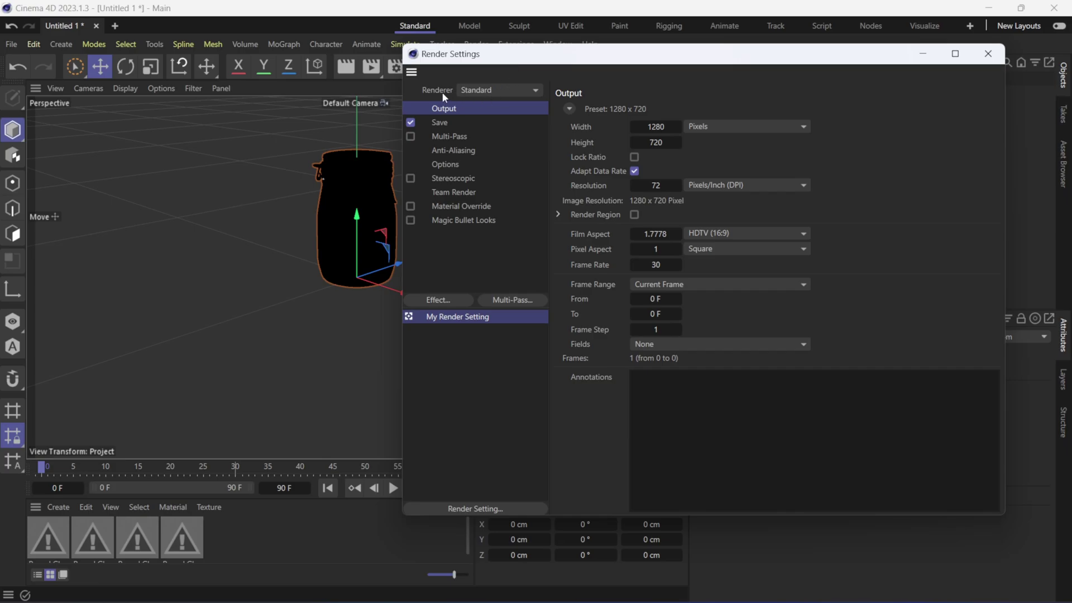
left_click(474, 89)
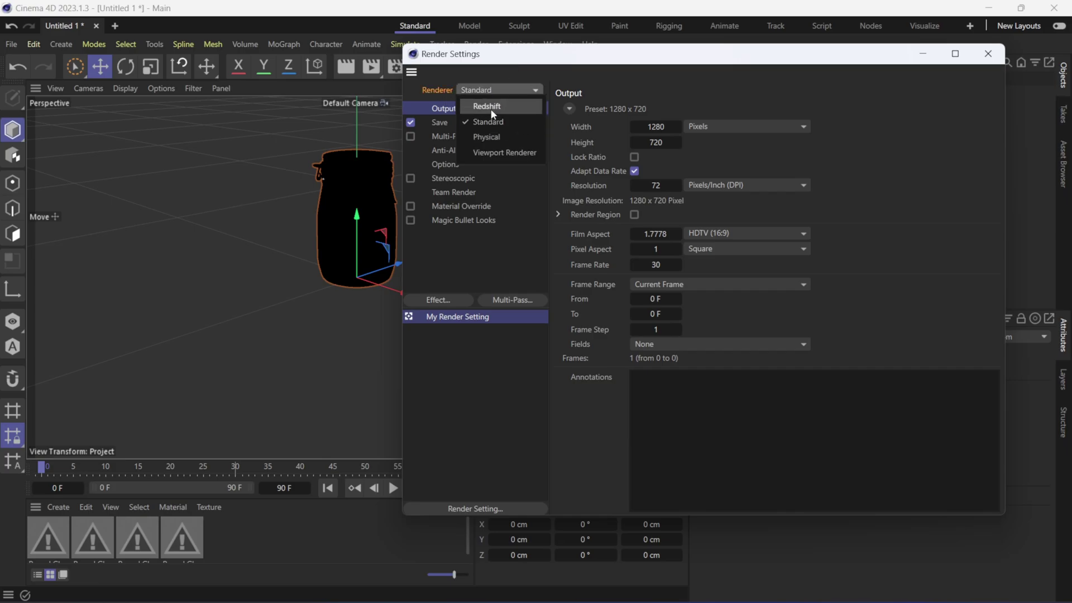
left_click(490, 110)
left_click(985, 55)
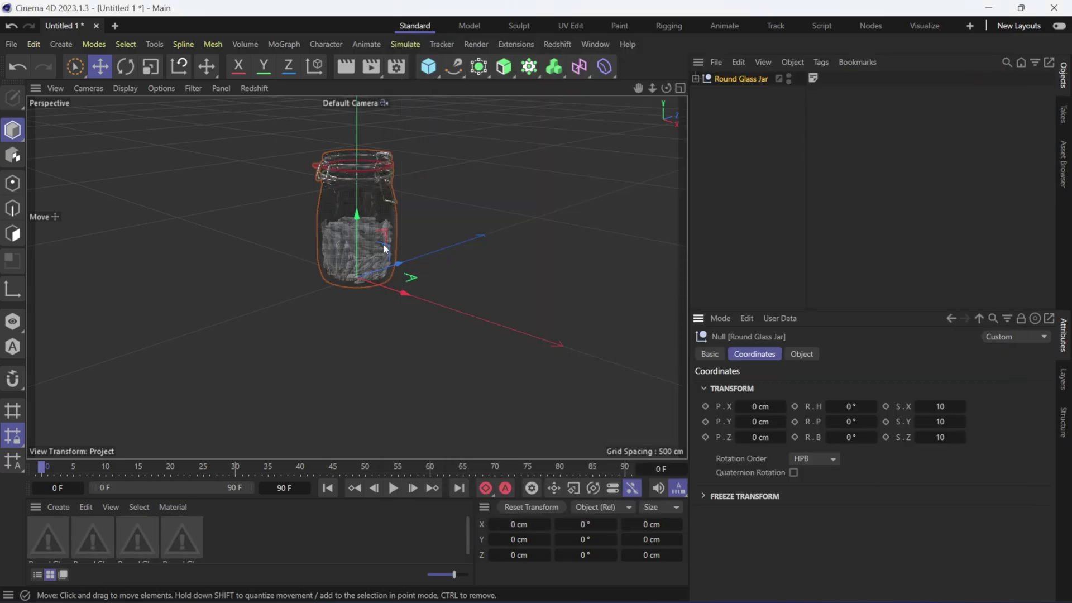
Frame the whole jar in the perspective view and add a Redshift dome light to the scene.
scroll(360, 242, "up", 5)
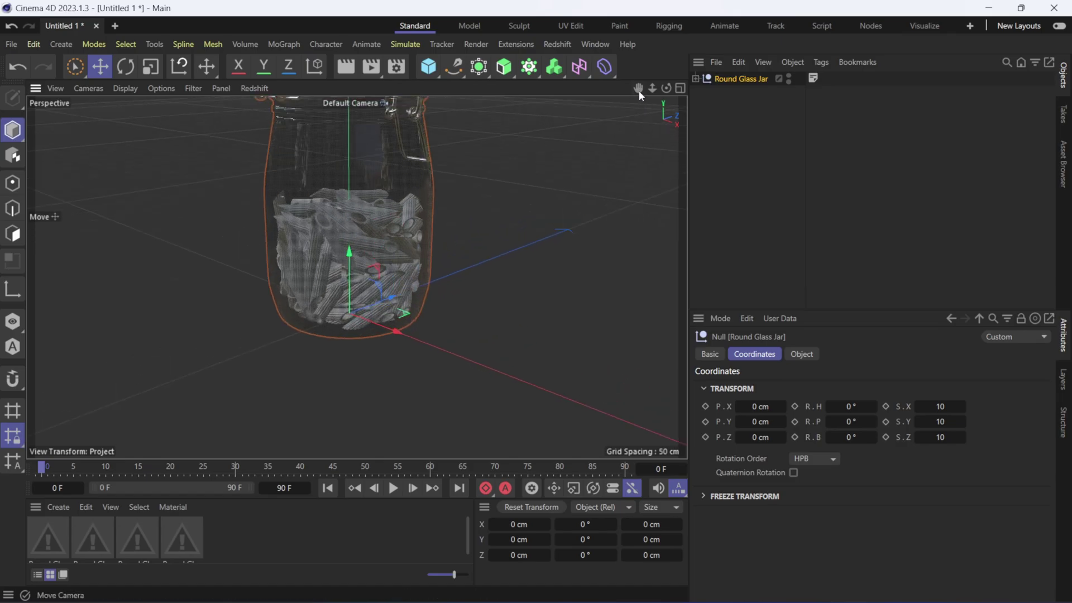
left_click_drag(639, 90, 641, 156)
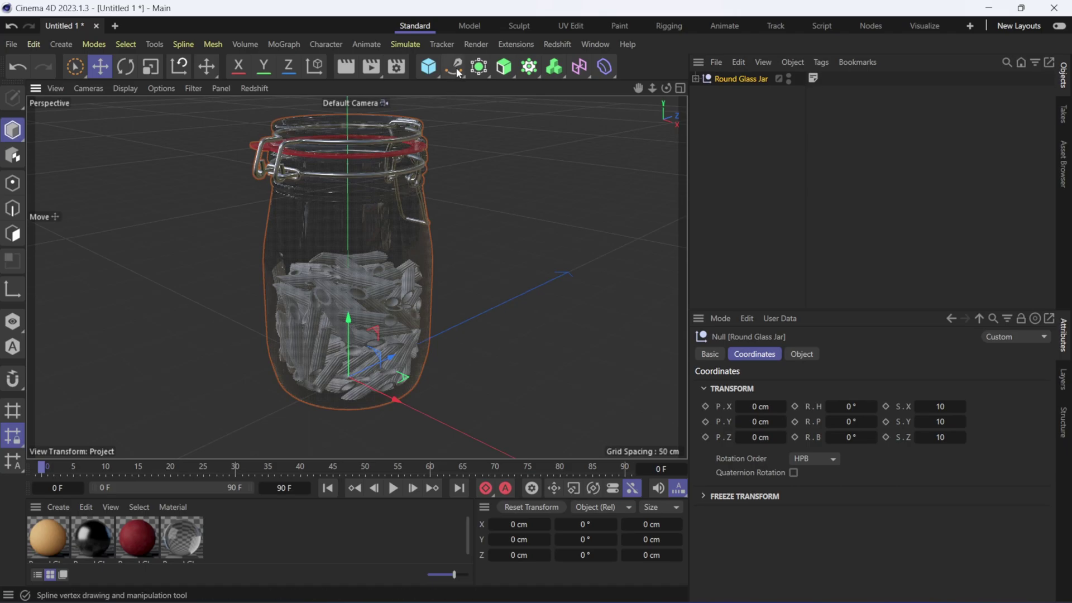
left_click(557, 44)
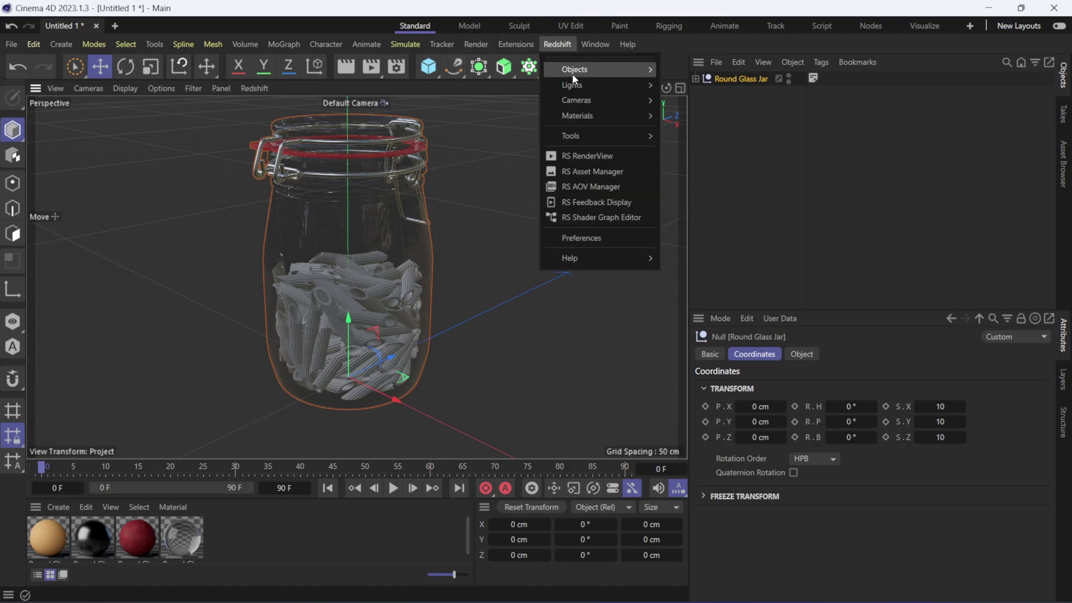
mouse_move(581, 93)
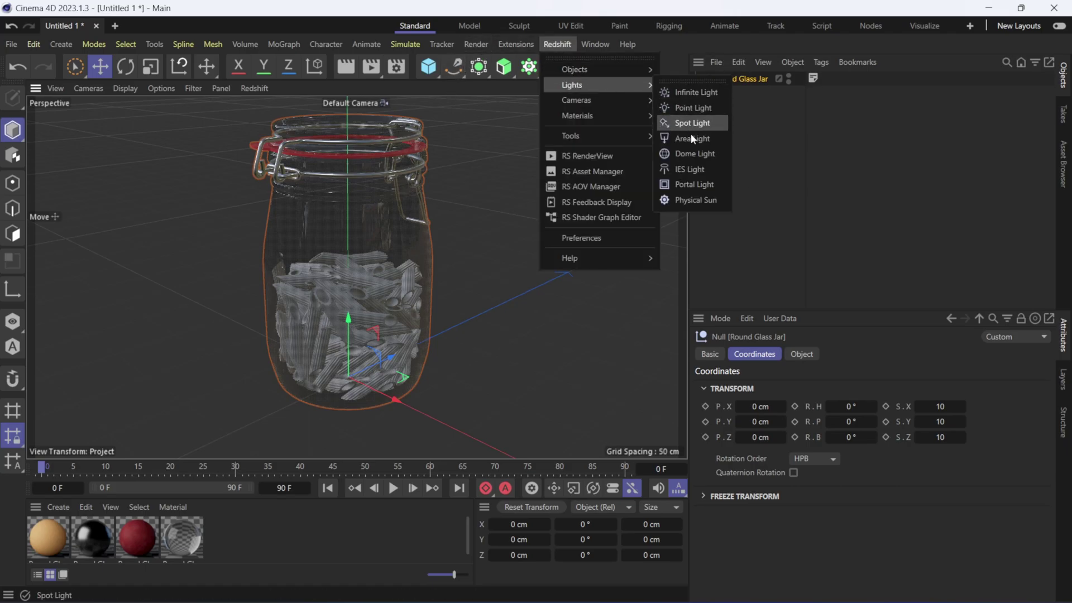
left_click(692, 154)
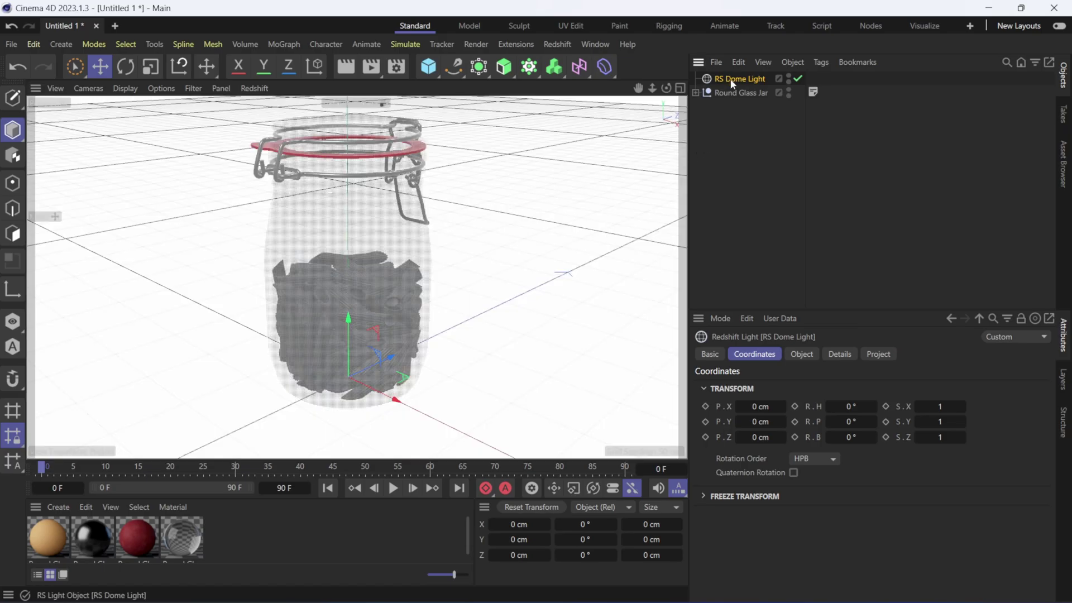
Load the HDR TUTORIAL file from the Desktop as the RS Dome Light's texture.
left_click(809, 357)
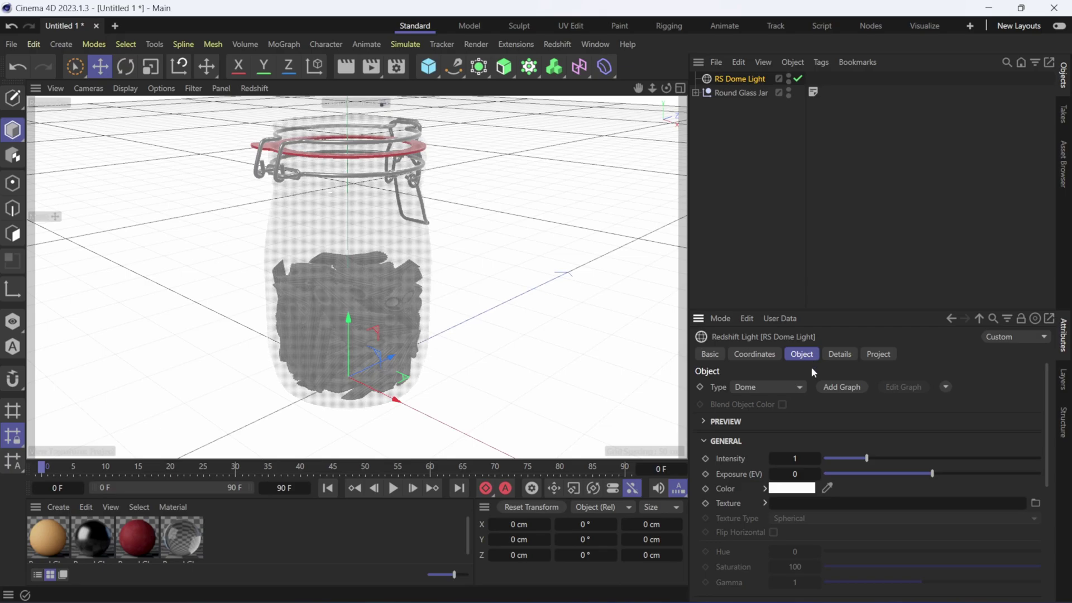
scroll(743, 501, "down", 3)
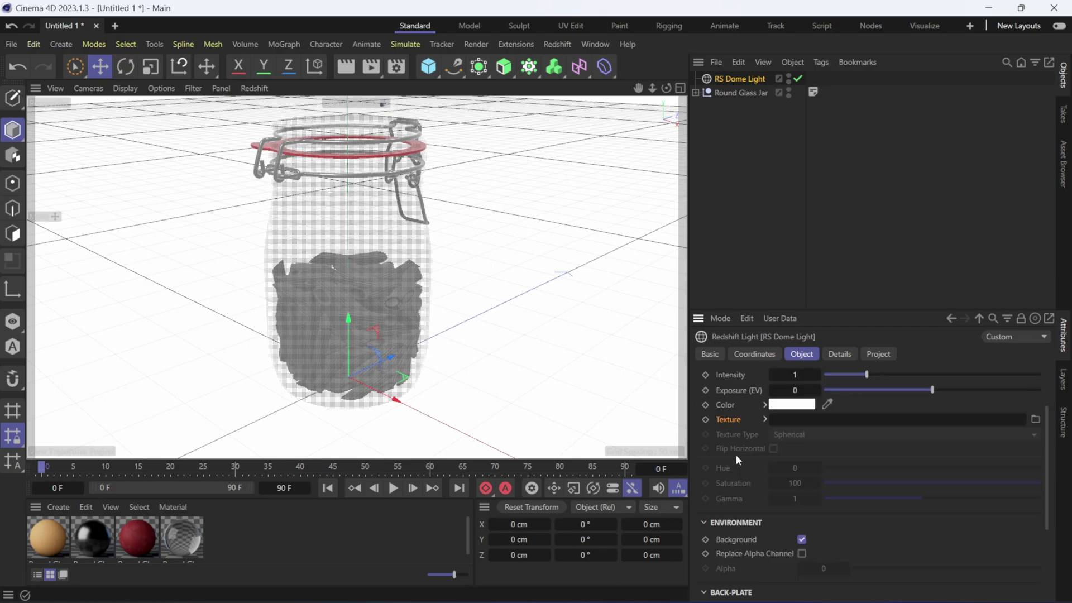
left_click(1034, 421)
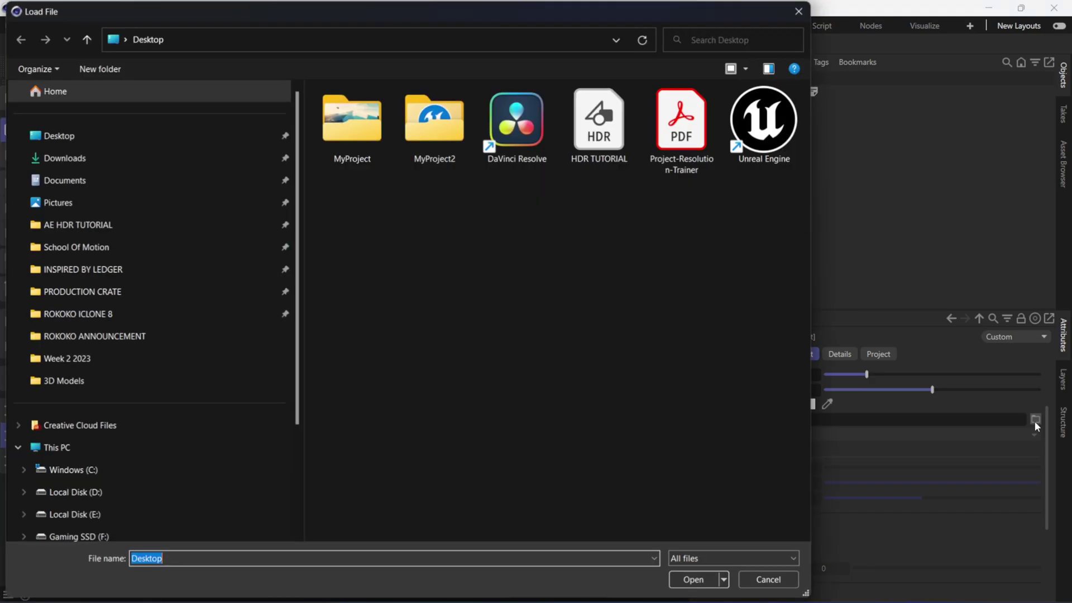
left_click(603, 137)
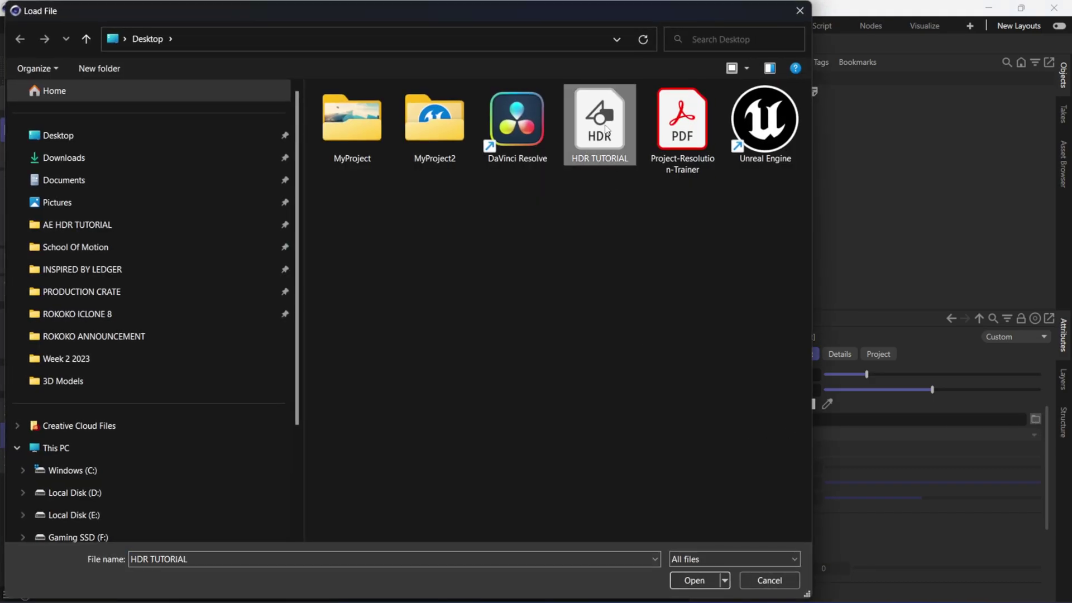
left_click(694, 581)
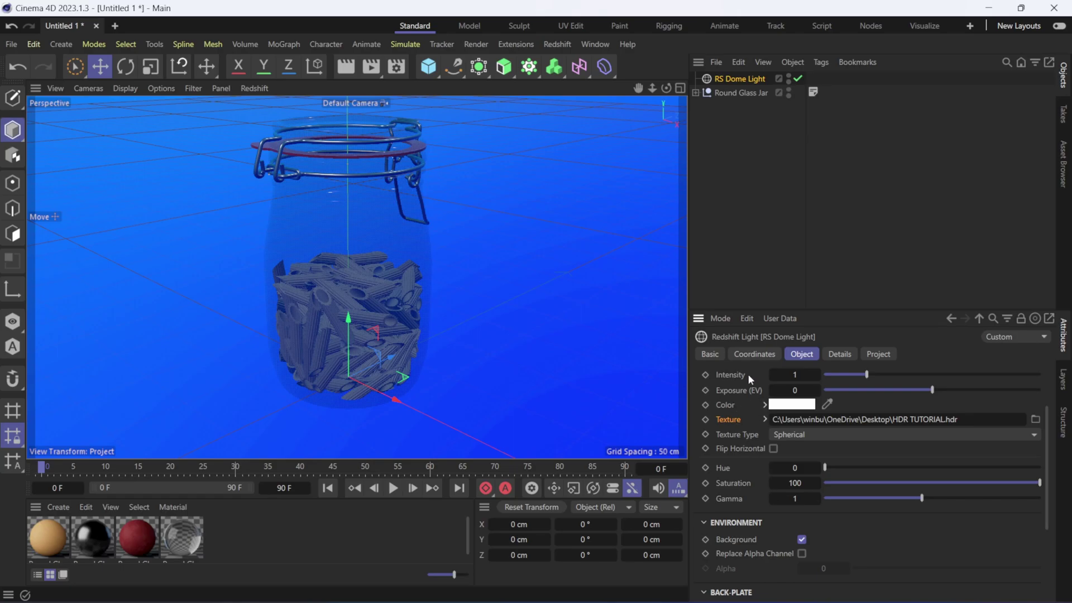
Set the RS Dome Light's intensity to 2.
left_click(796, 375)
type("2")
key("Return")
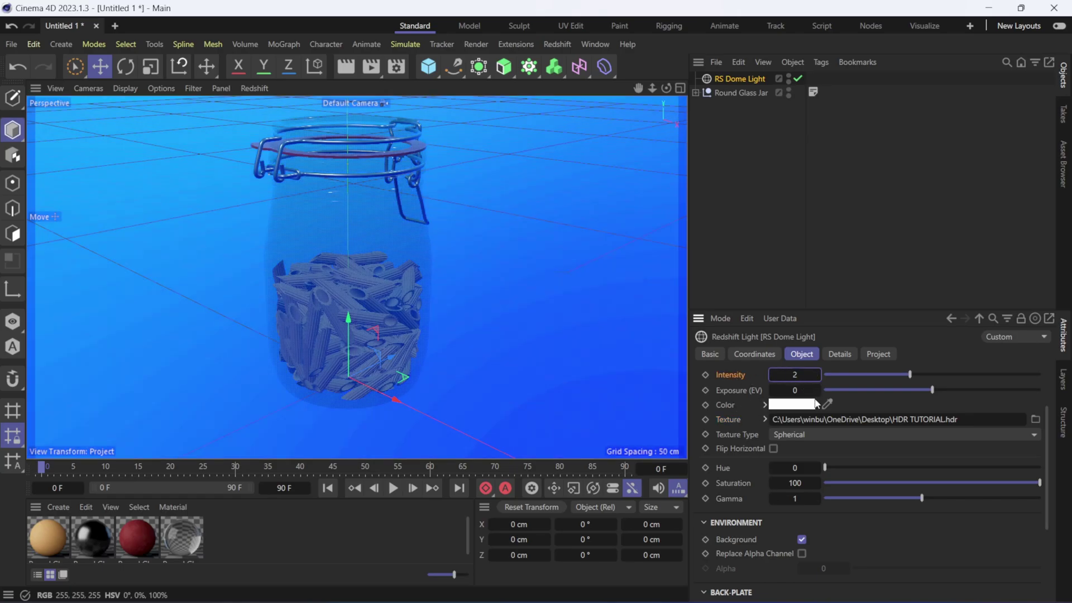
Open the Redshift RenderView, start a live render of the jar, and move the render window clear of the main menus.
left_click(557, 44)
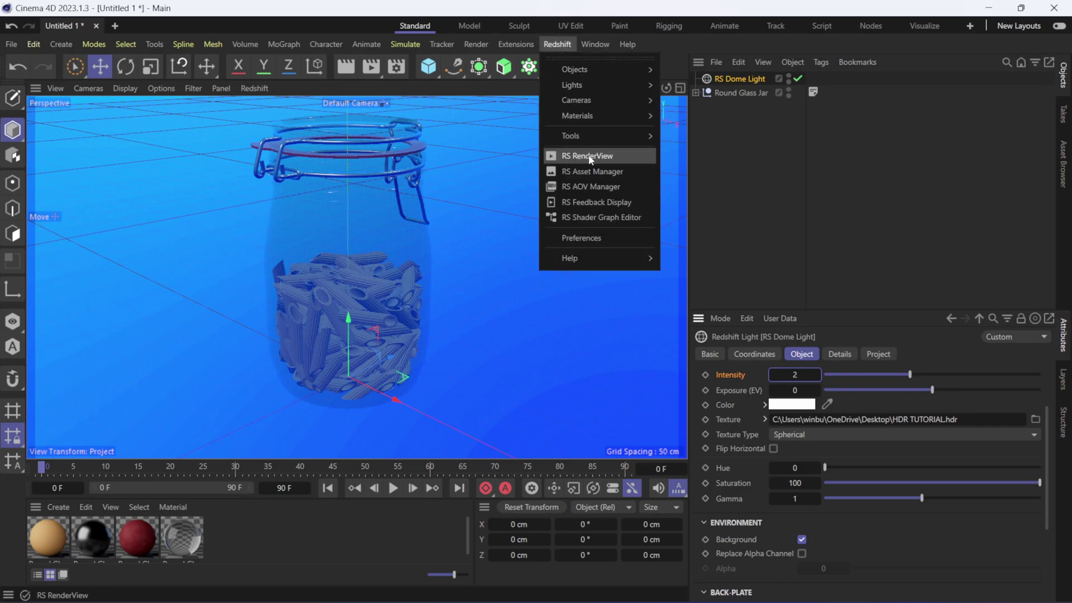
left_click(622, 156)
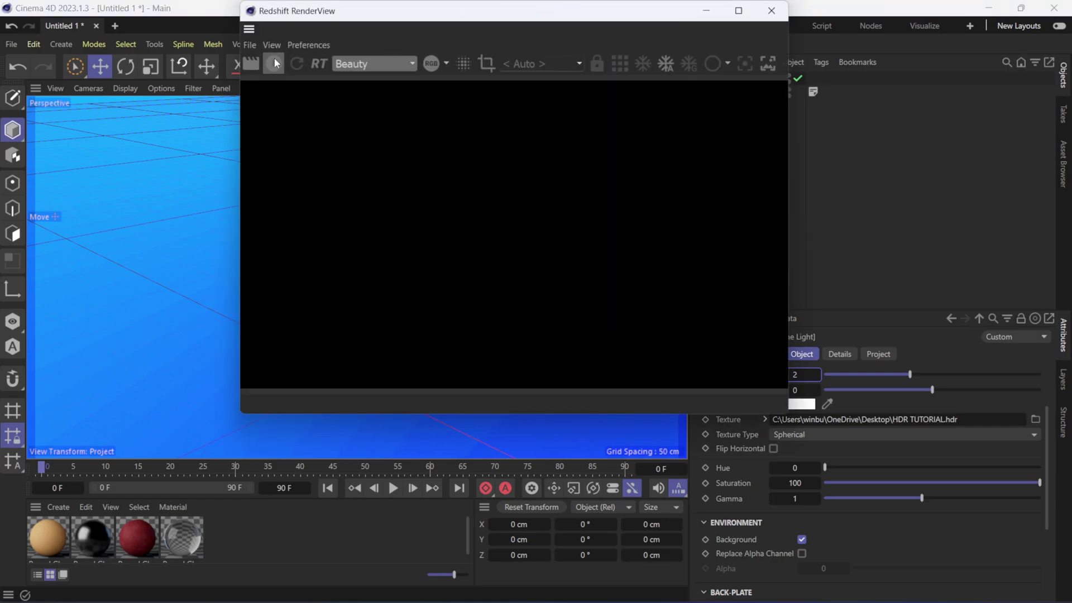
left_click(275, 66)
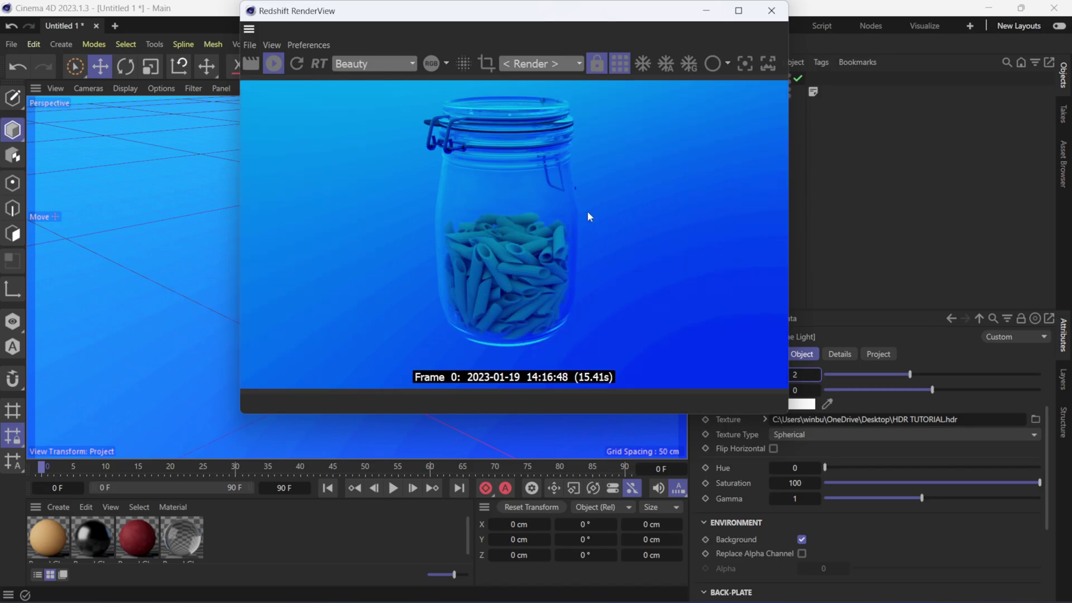
left_click_drag(614, 14, 489, 113)
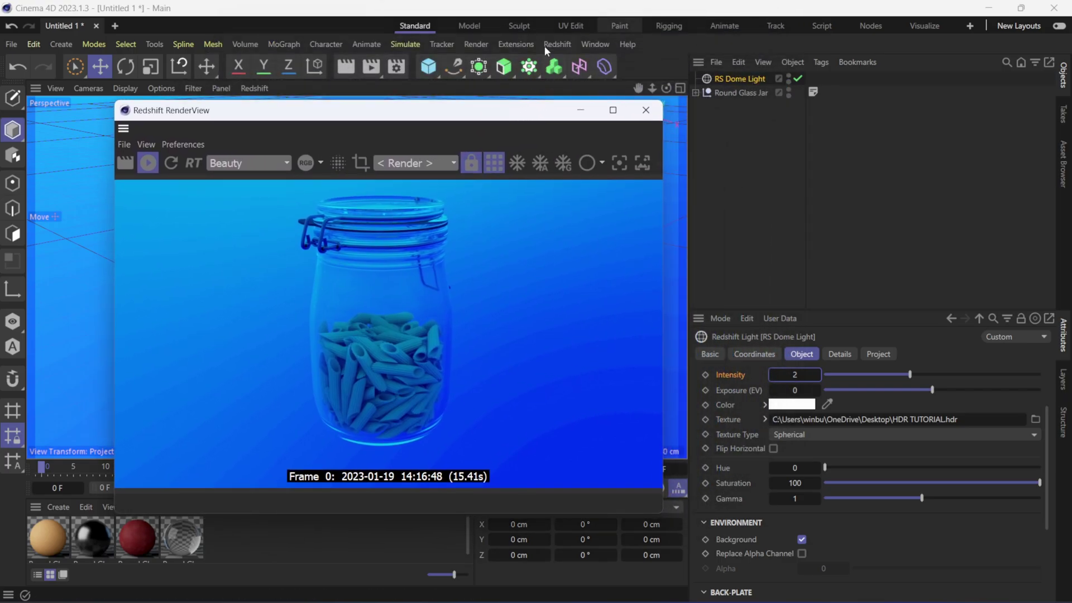
Add a Redshift infinite light to the scene and set its intensity to 2.
left_click(546, 46)
mouse_move(589, 86)
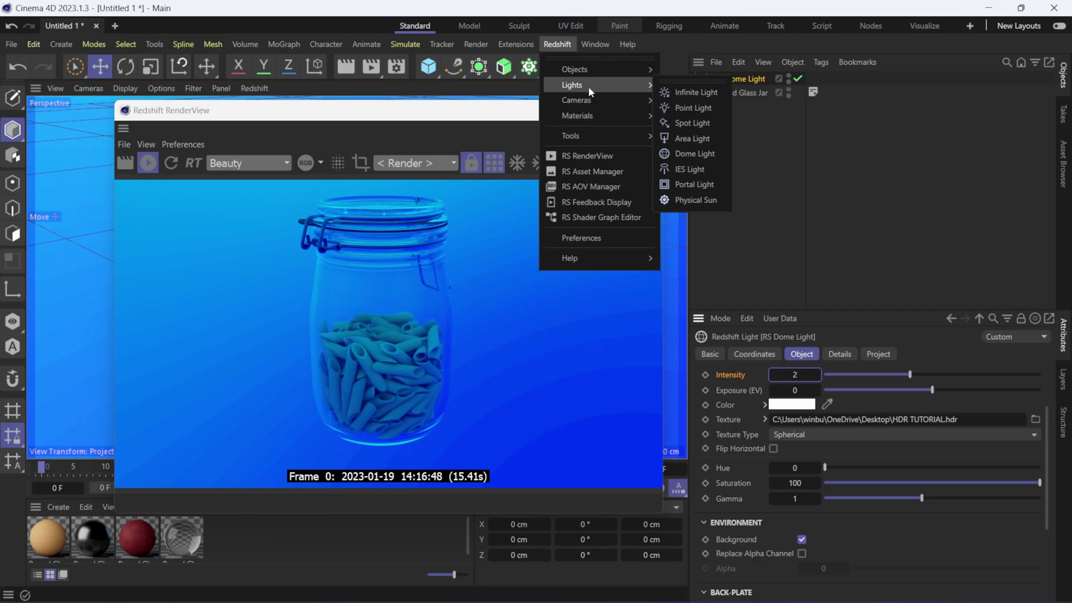
left_click(683, 92)
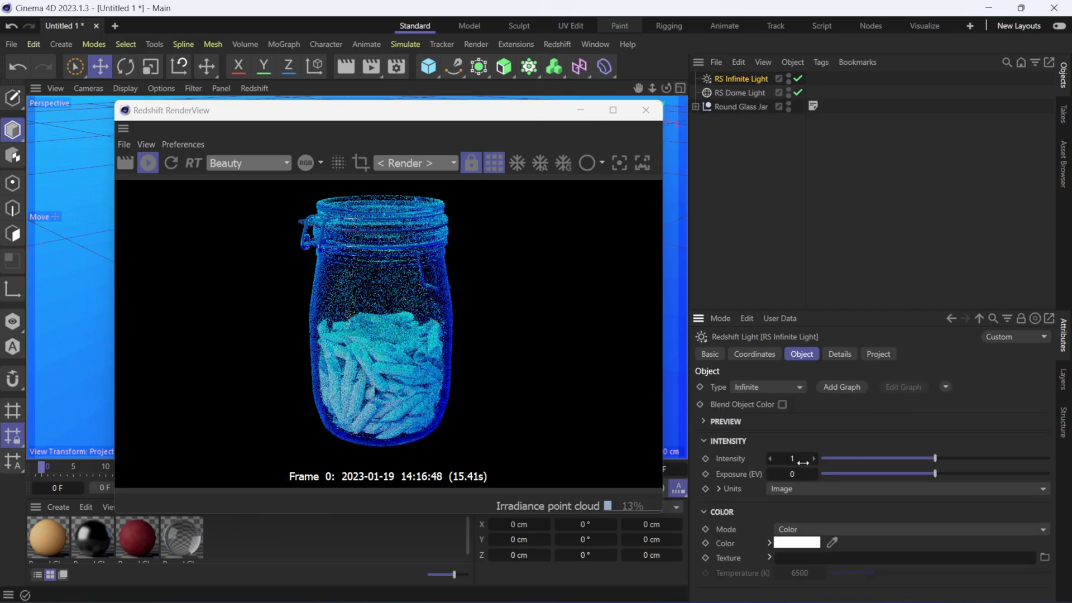
type("2")
key("Return")
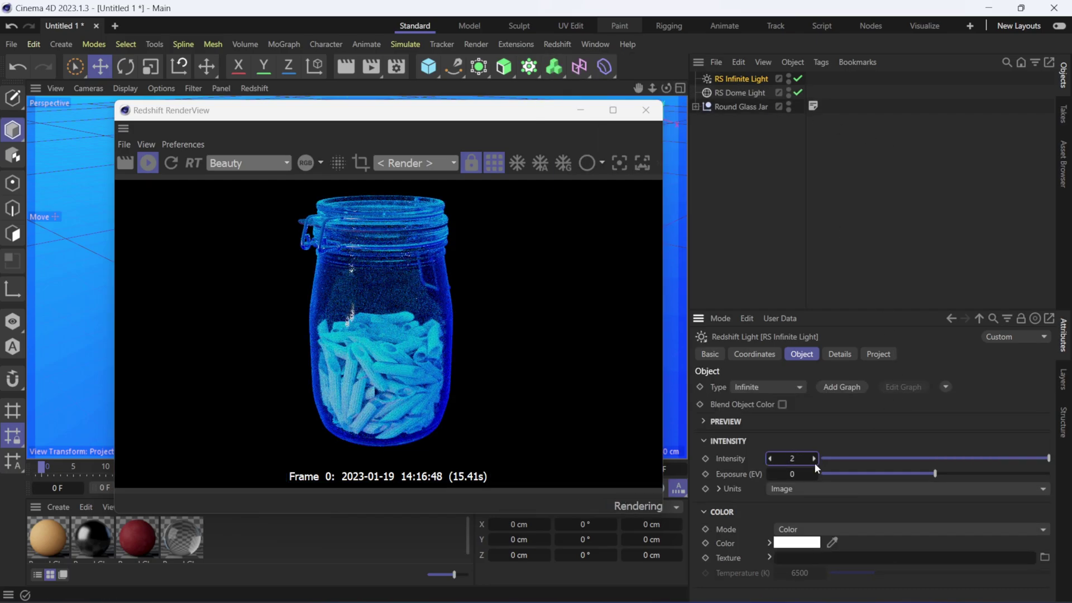
left_click_drag(393, 110, 413, 60)
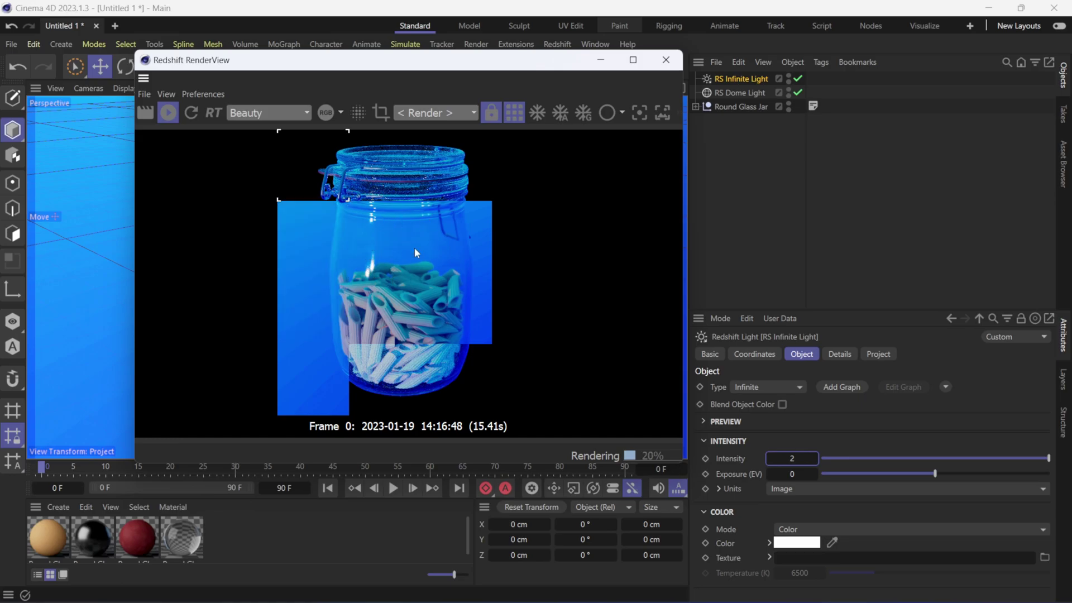
Set the RS Dome Light's intensity to 1 and select the RS Infinite Light.
left_click(739, 93)
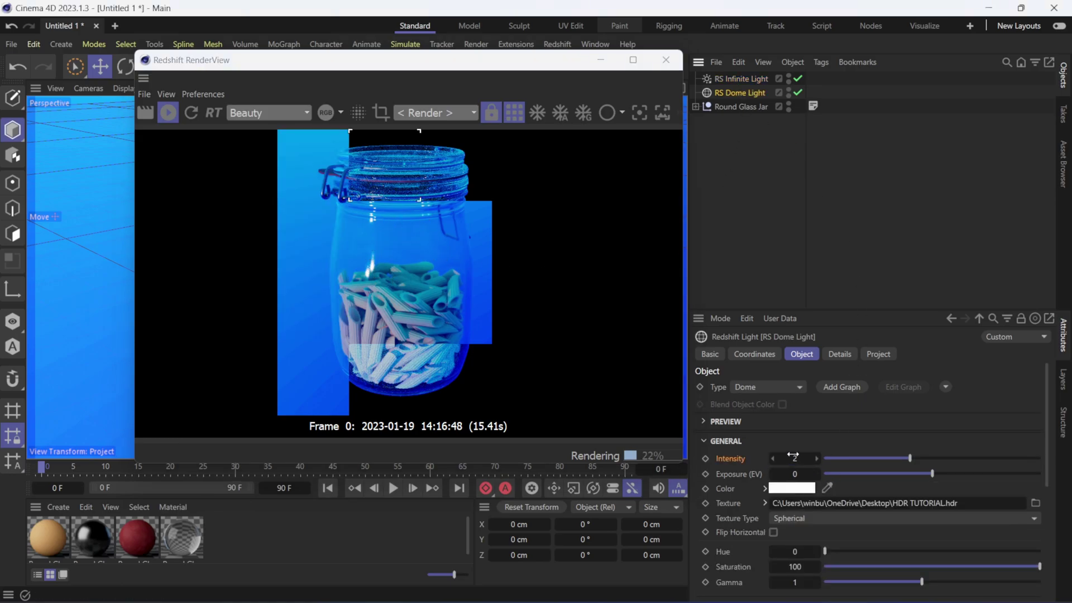
type("1")
key("Return")
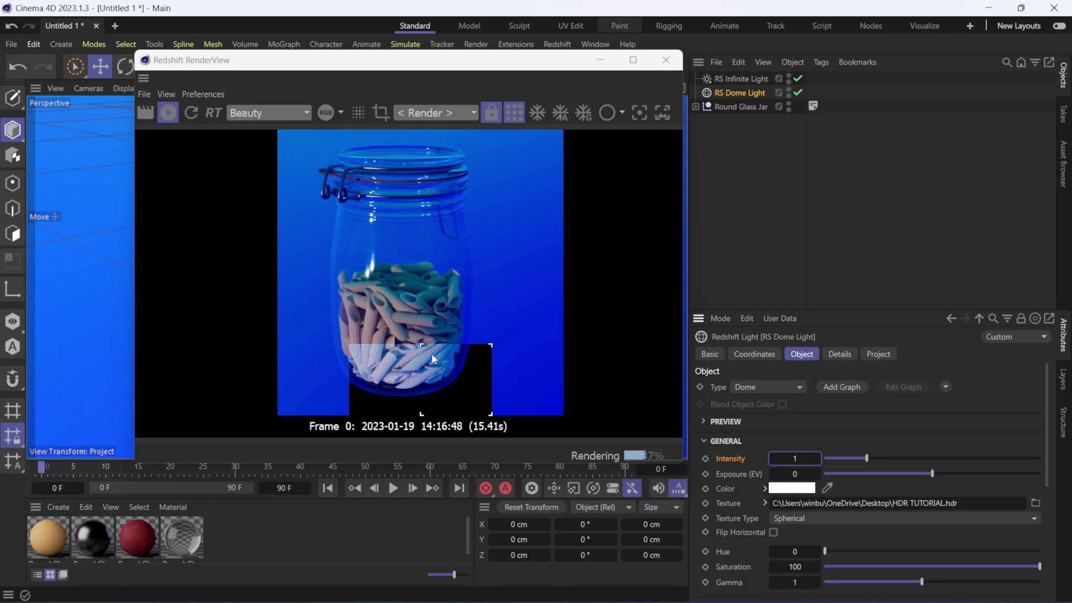
left_click(733, 79)
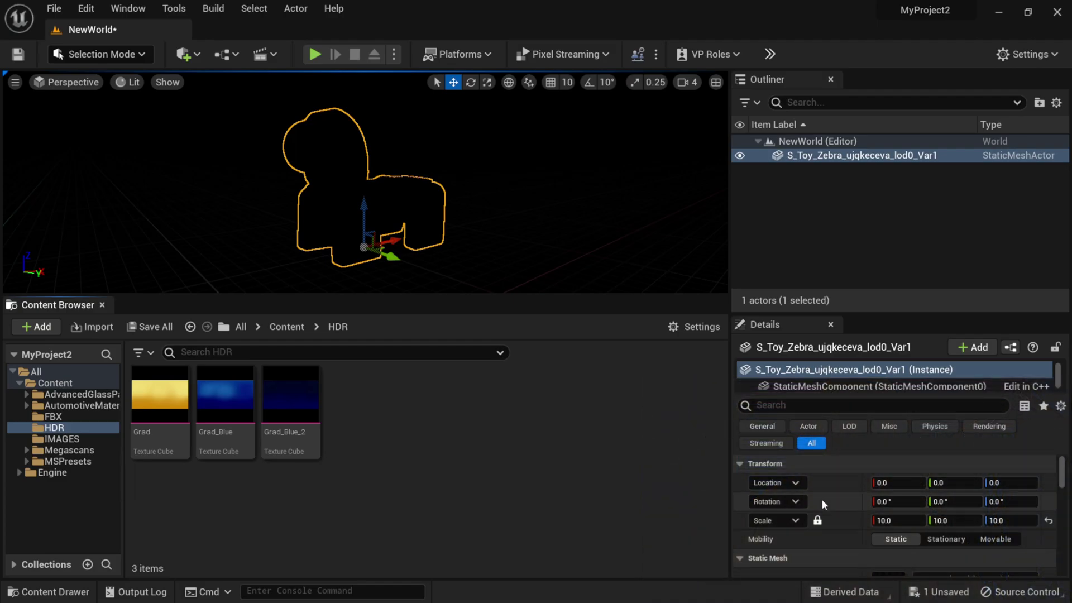
Switch to Unreal Engine and import the HDR TUTORIAL file from the Desktop into the project's HDR content folder.
key("super+e")
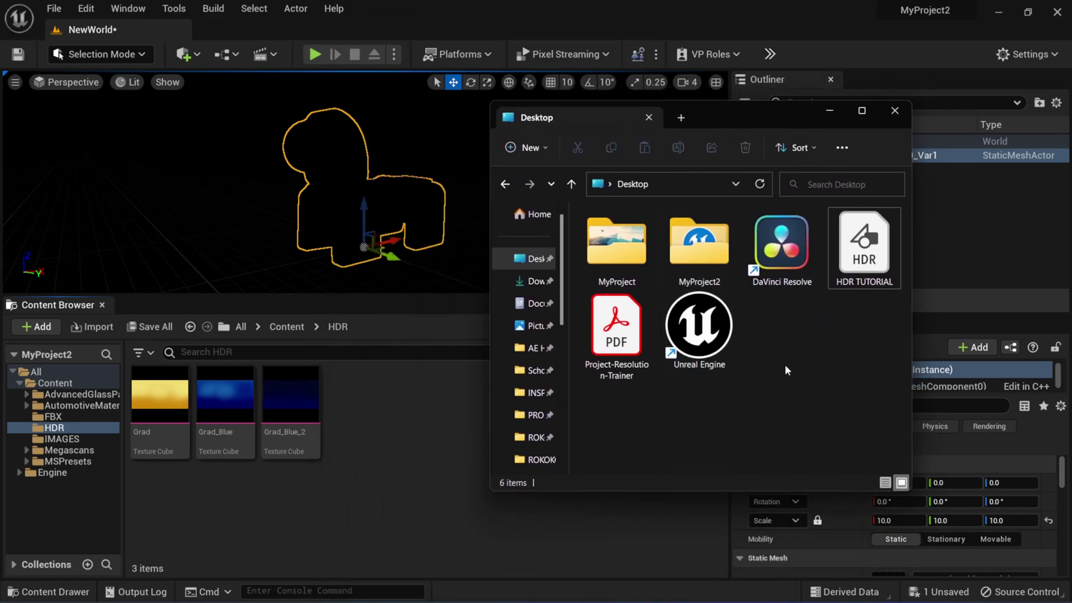
left_click(859, 270)
left_click_drag(865, 257, 423, 341)
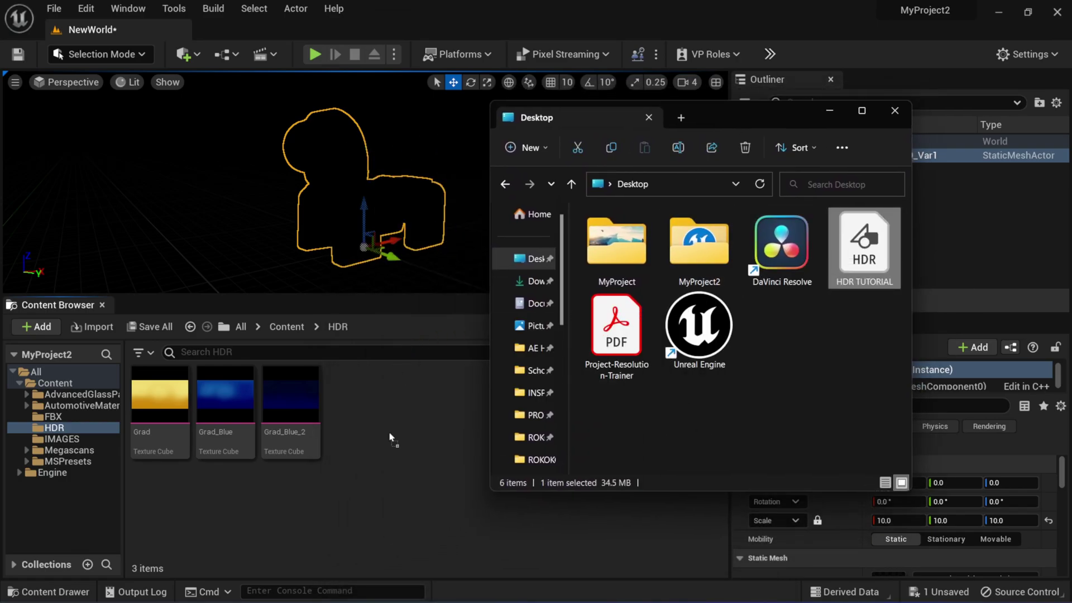
left_click_drag(390, 437, 394, 445)
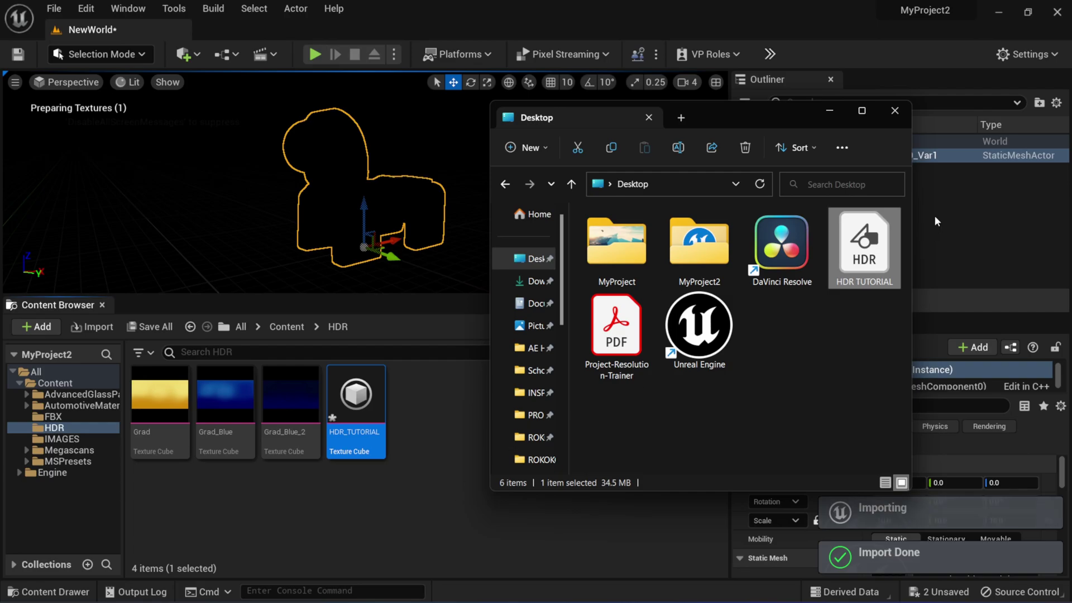
left_click(895, 110)
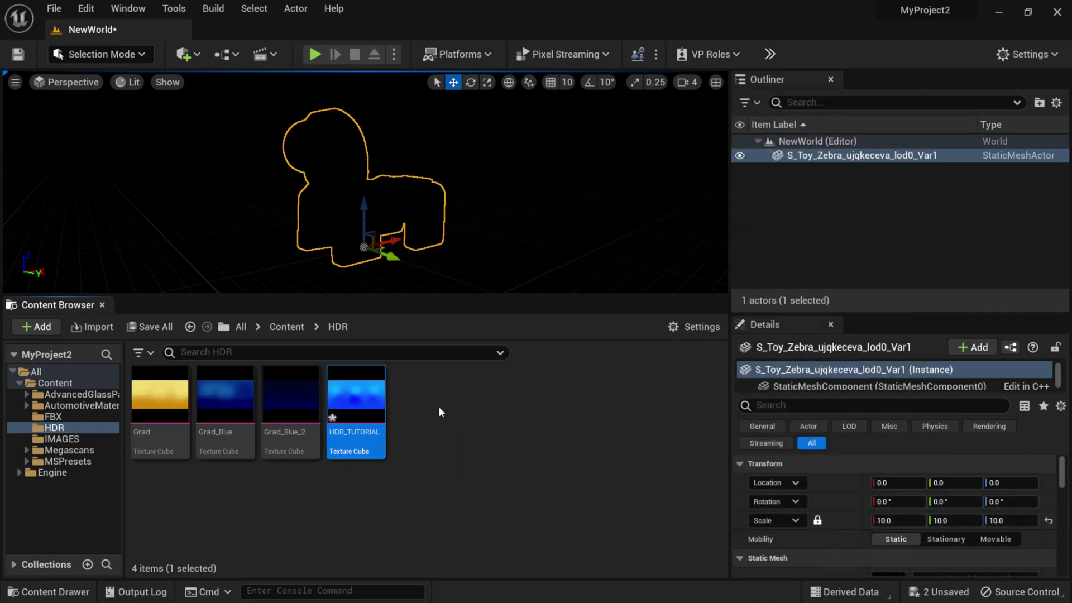
mouse_move(364, 396)
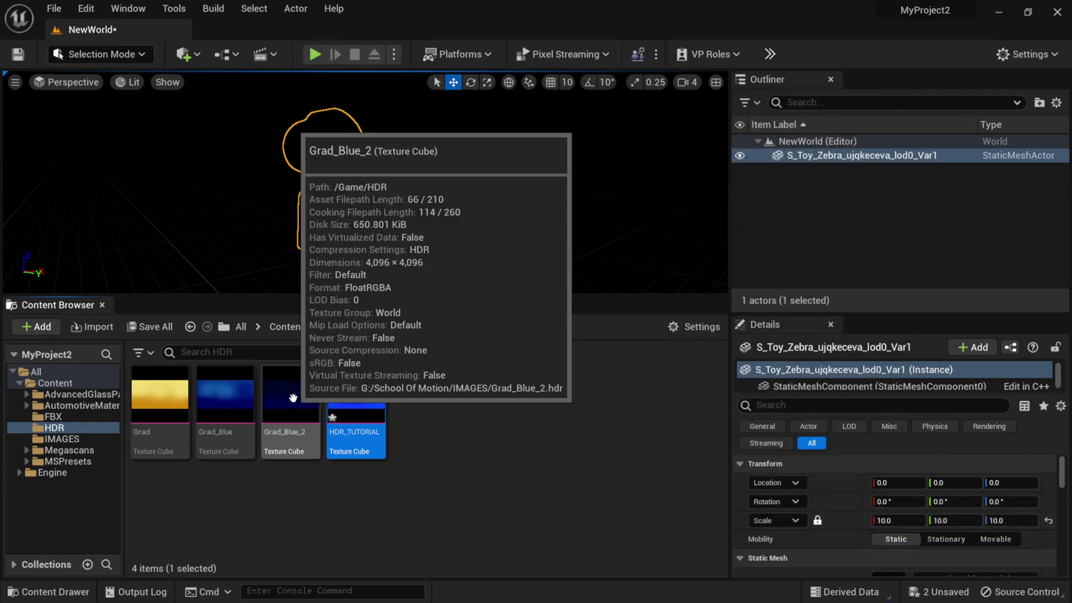
mouse_move(235, 409)
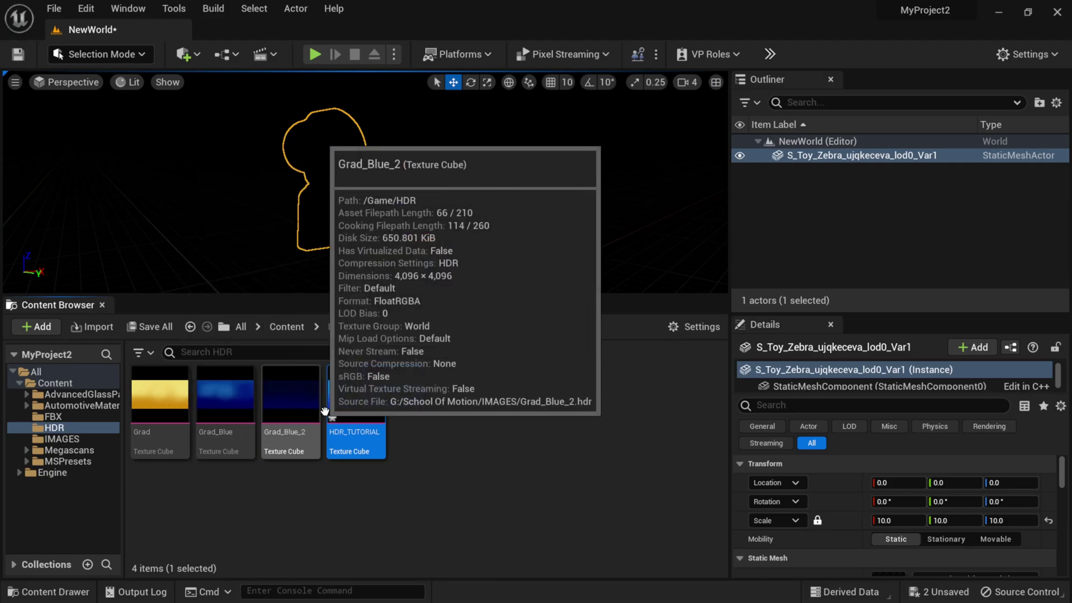
left_click(507, 399)
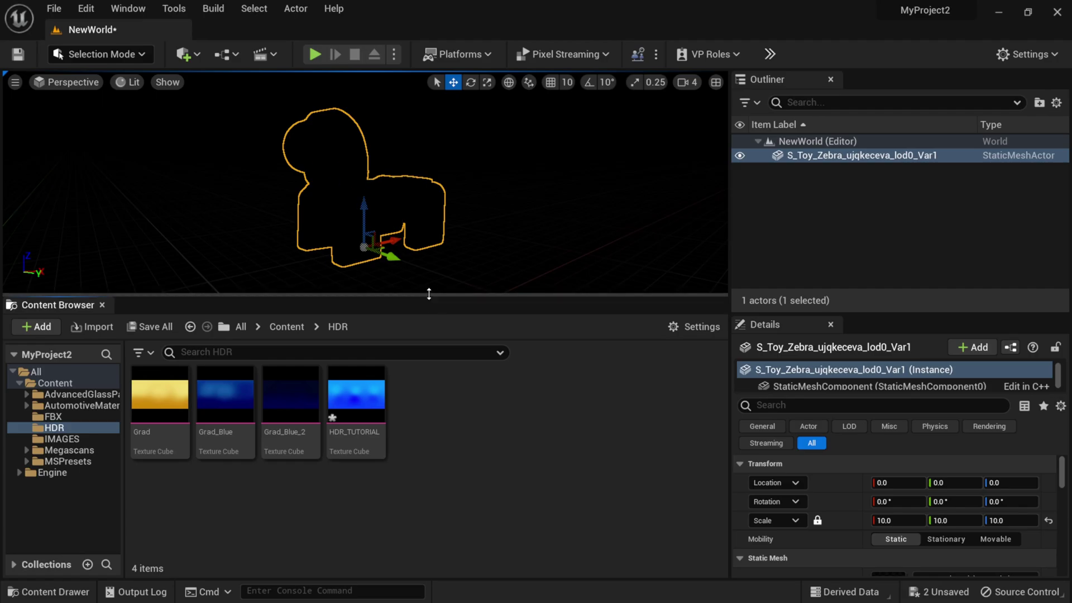
Enlarge the viewport, add an HDRI Backdrop light to the level, and snap it to the floor.
left_click_drag(426, 295, 433, 387)
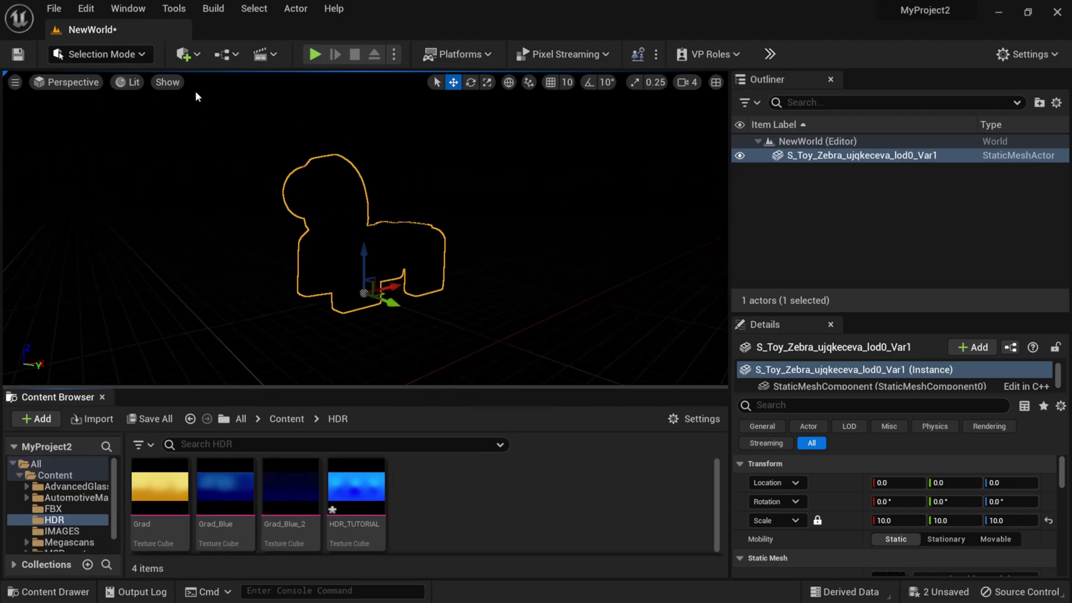
left_click(197, 56)
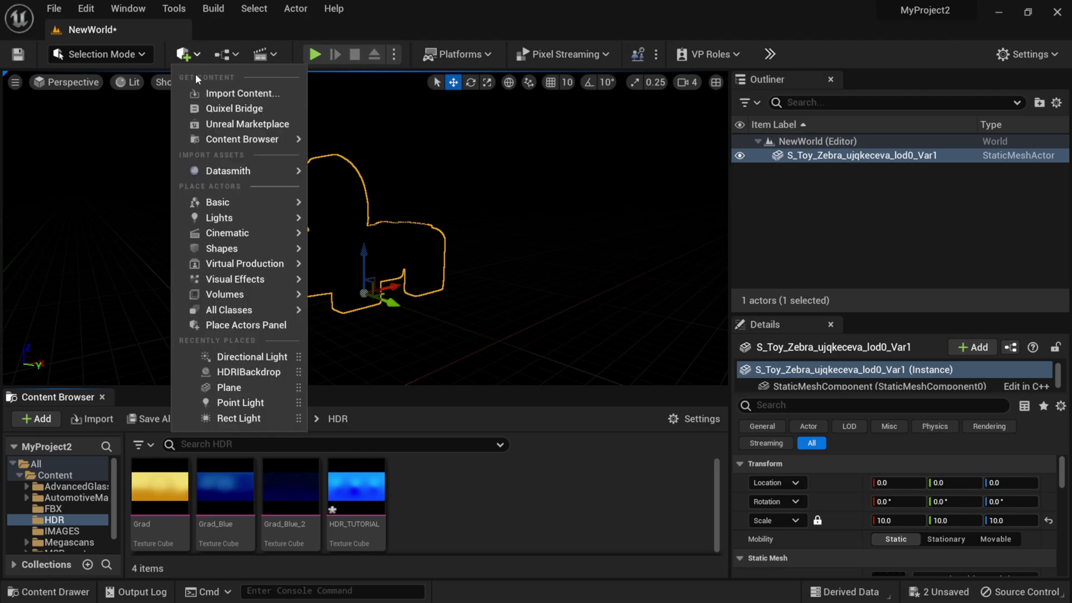
mouse_move(246, 219)
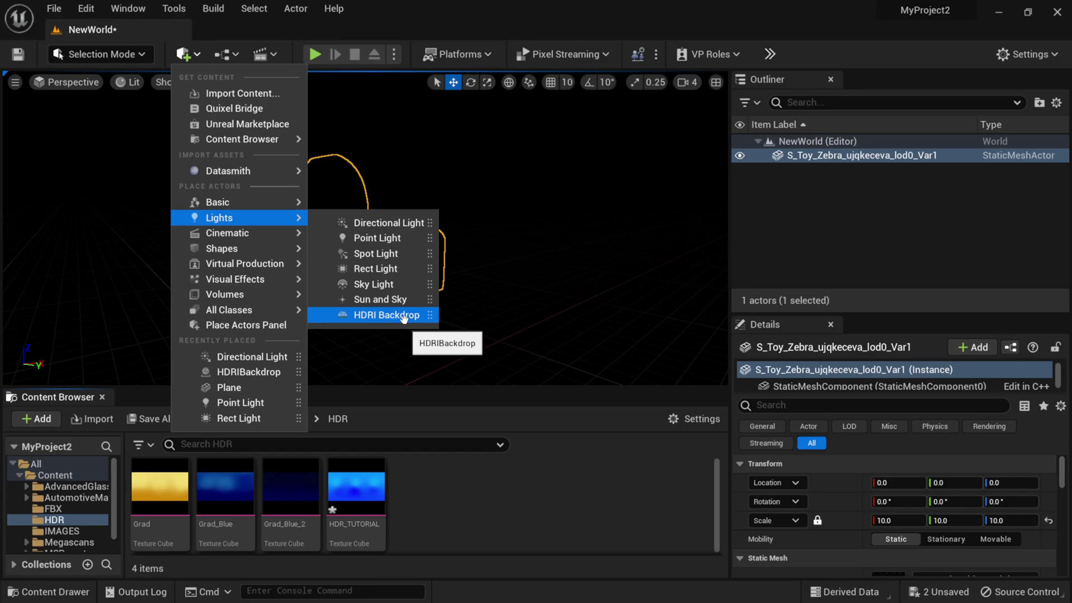
left_click(385, 316)
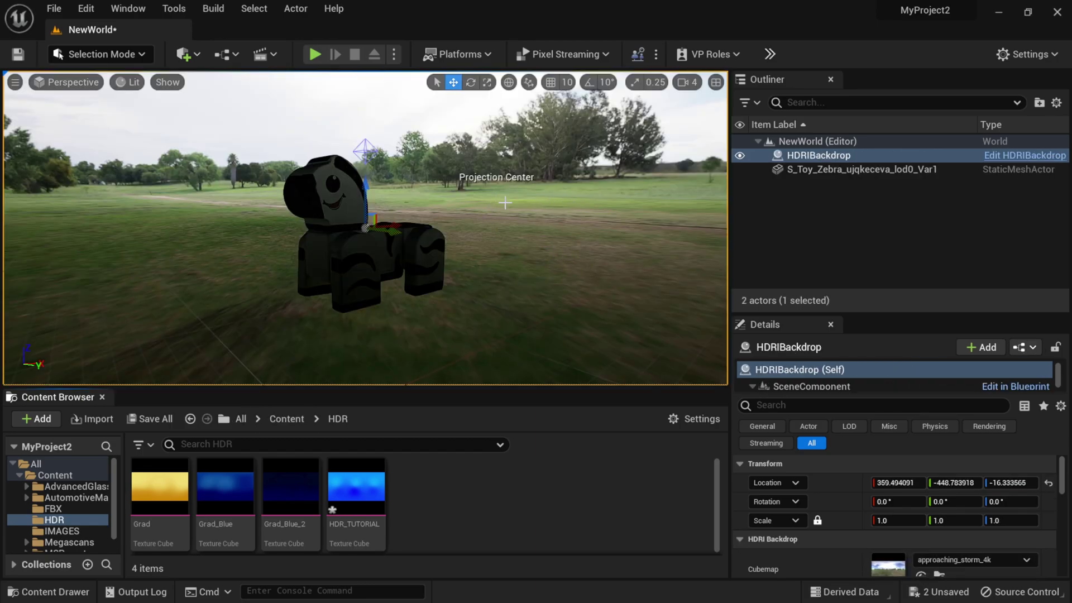
key("End")
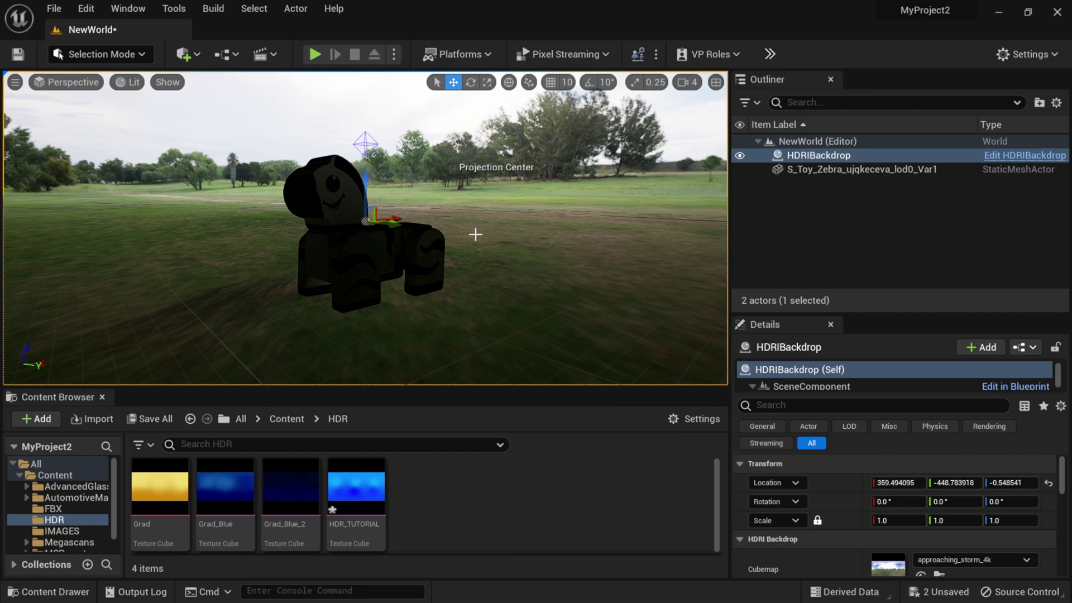
Search the project's plugins for "hdr" and check whether the HDRIBackdrop plugin is enabled.
left_click(91, 9)
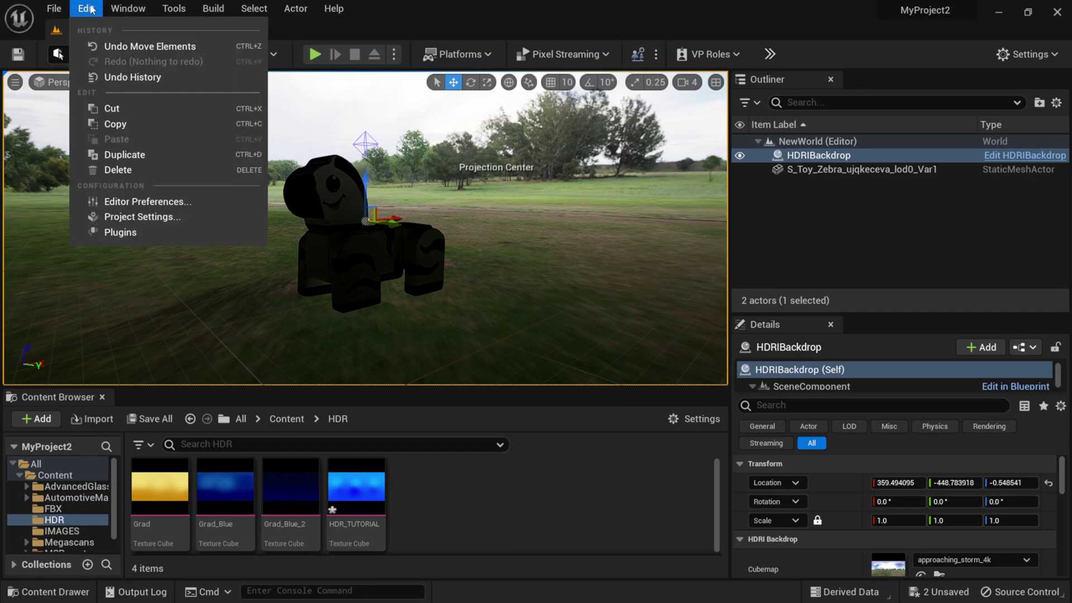
left_click(117, 232)
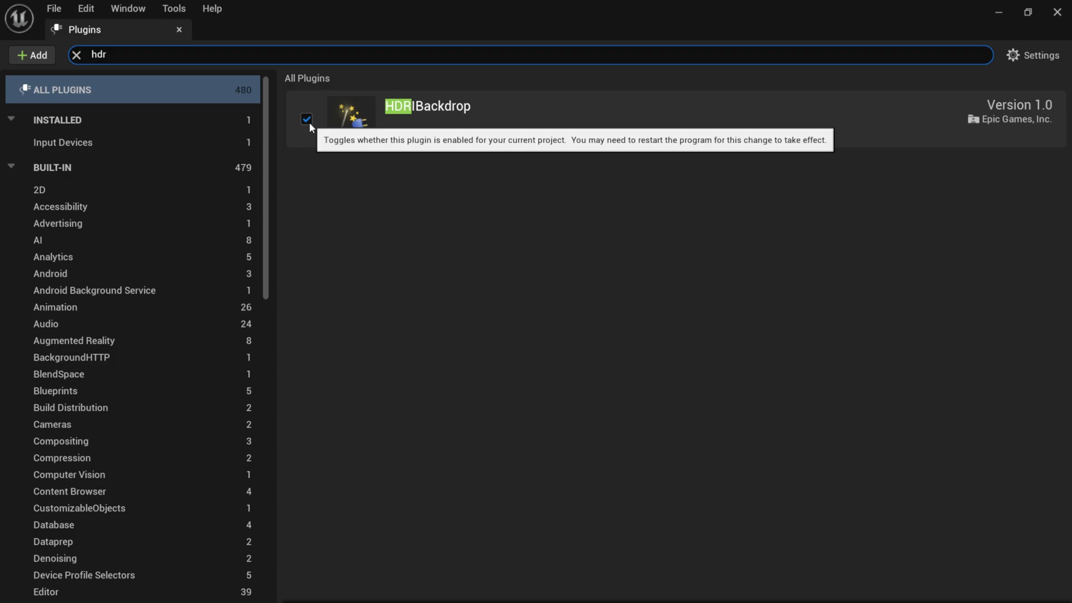
left_click(1057, 14)
Assign the HDR_TUTORIAL texture as the HDRIBackdrop's cubemap.
left_click_drag(852, 310, 853, 235)
left_click(819, 155)
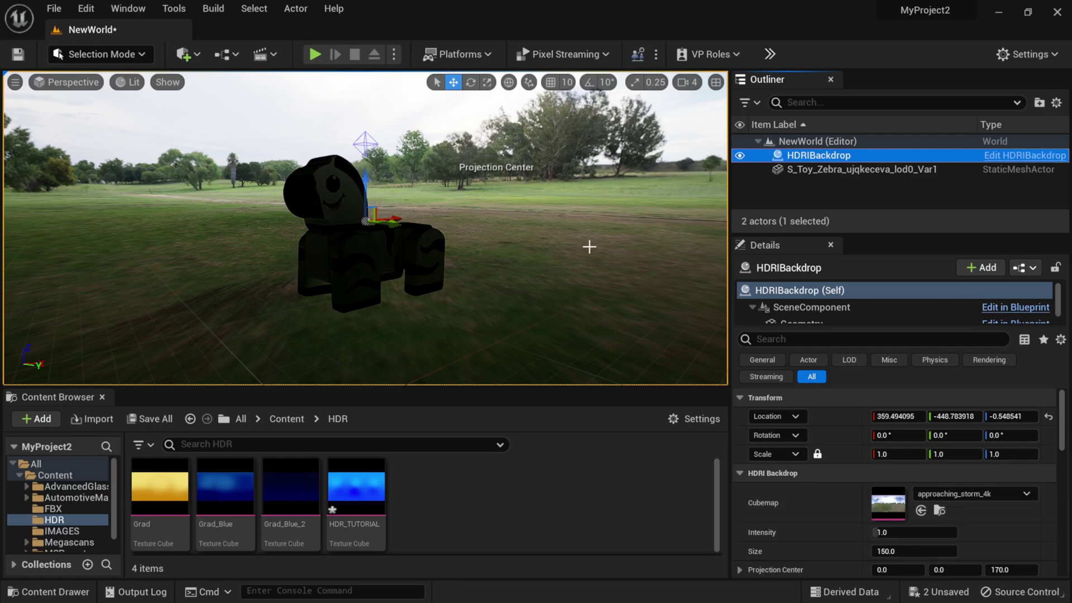
left_click_drag(368, 527, 881, 502)
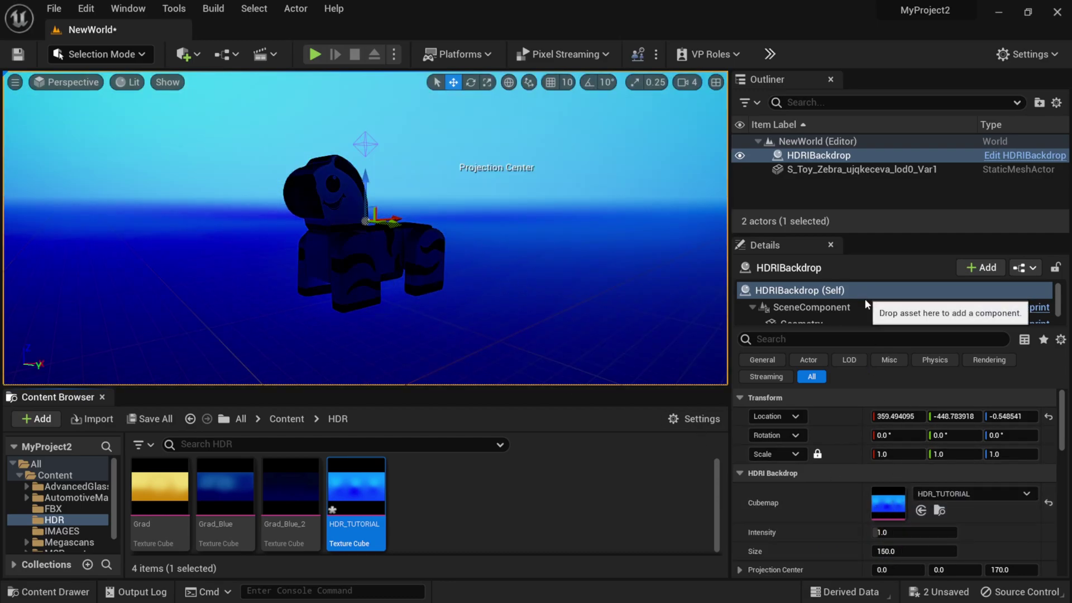
Set the HDRIBackdrop's intensity to 4.
left_click_drag(864, 235, 864, 201)
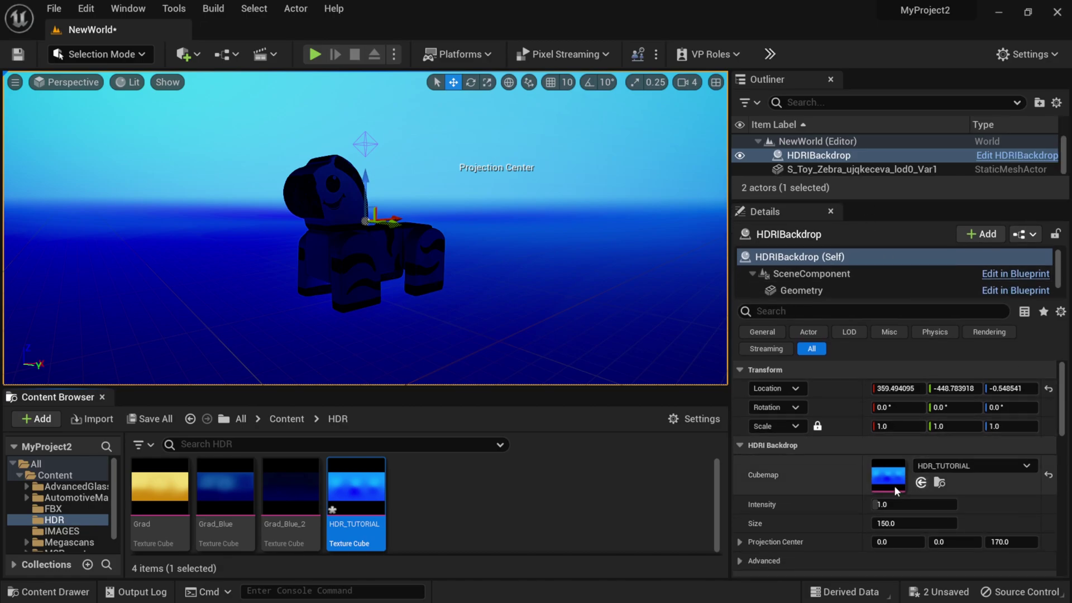
left_click(893, 506)
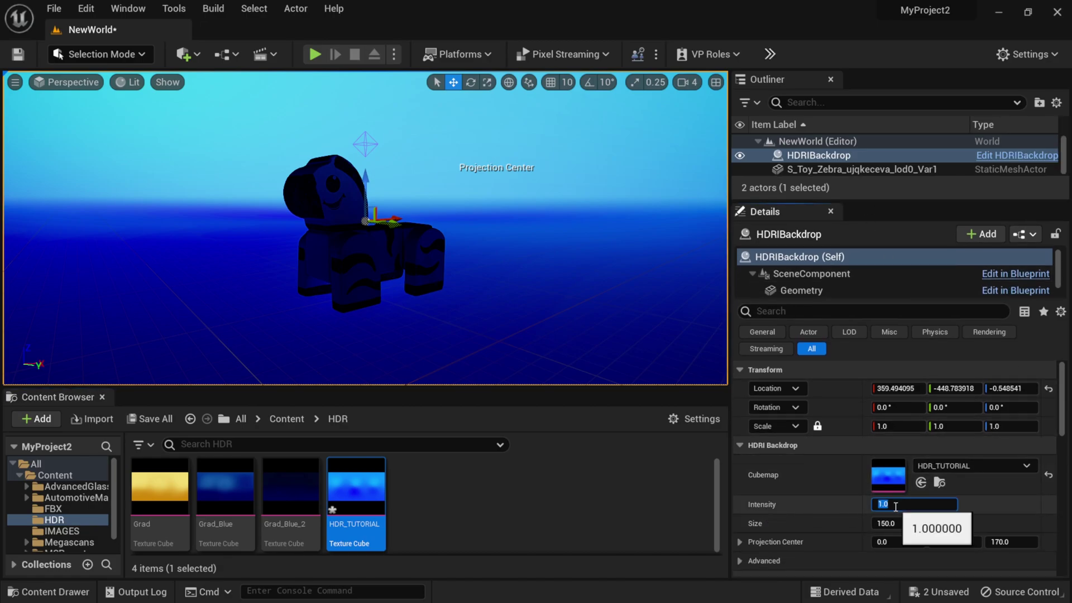
type("4")
key("Return")
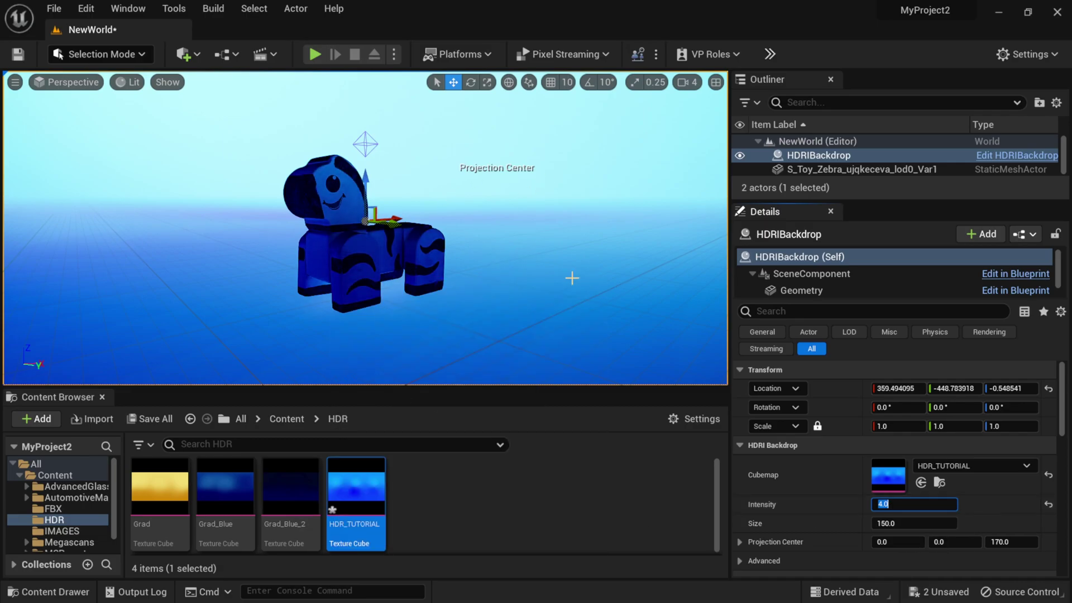
Try the Grad_Blue_2 and Grad_Blue textures as the HDRIBackdrop's cubemap, ending with the Grad texture assigned.
left_click_drag(289, 480, 894, 484)
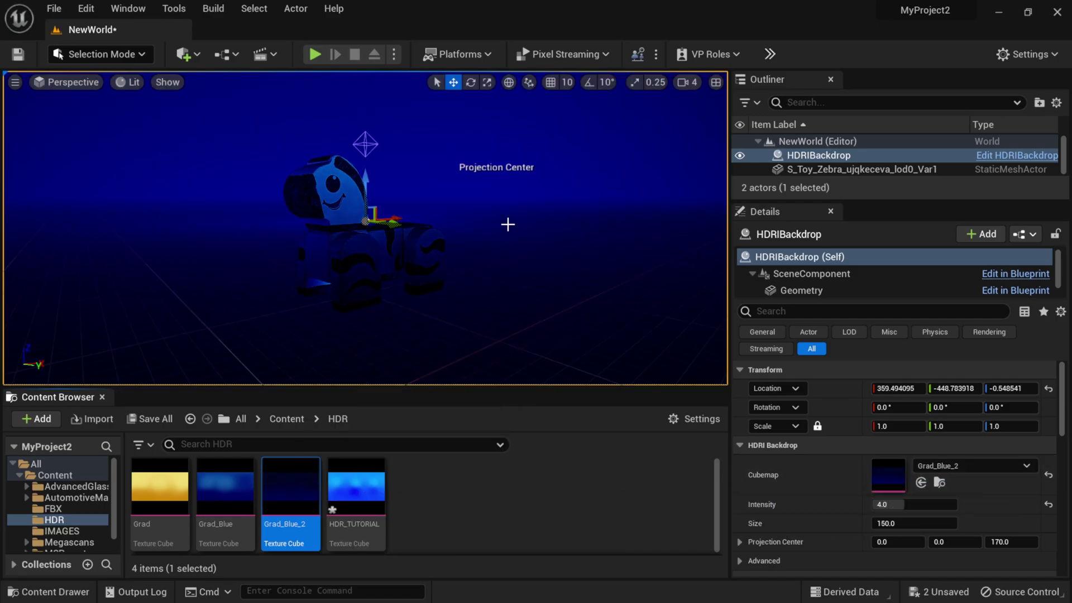
left_click_drag(225, 486, 892, 476)
left_click_drag(160, 491, 888, 477)
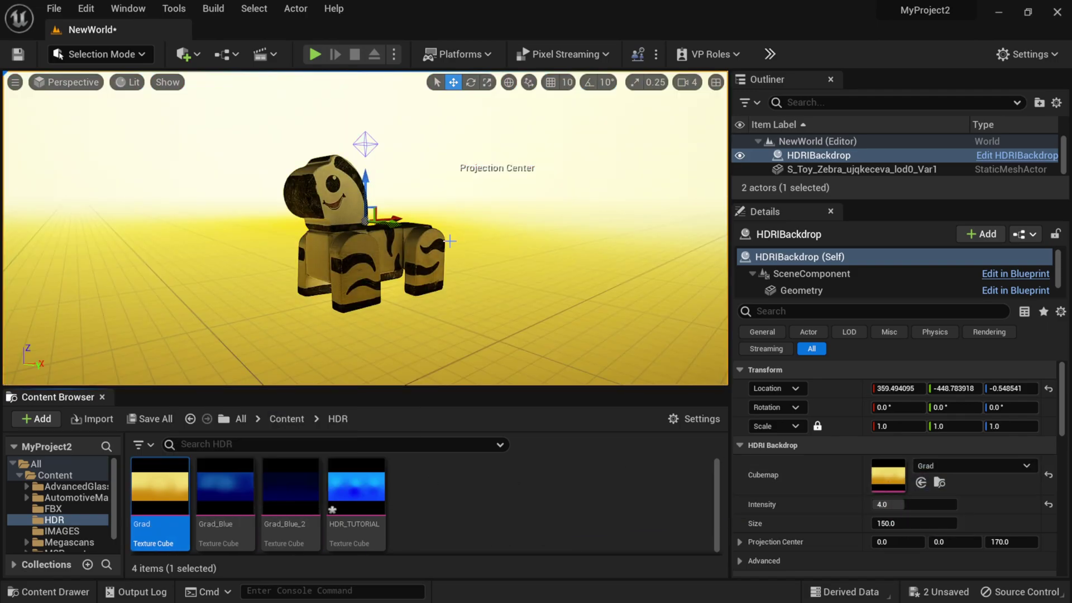
Add a directional light to the level.
left_click_drag(843, 203, 843, 263)
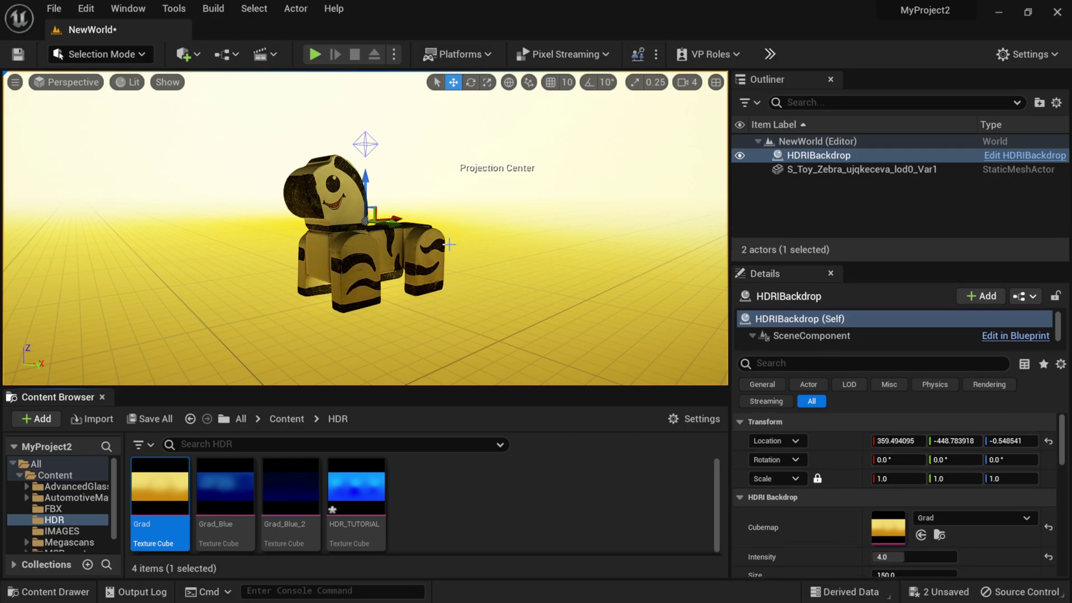
left_click(184, 55)
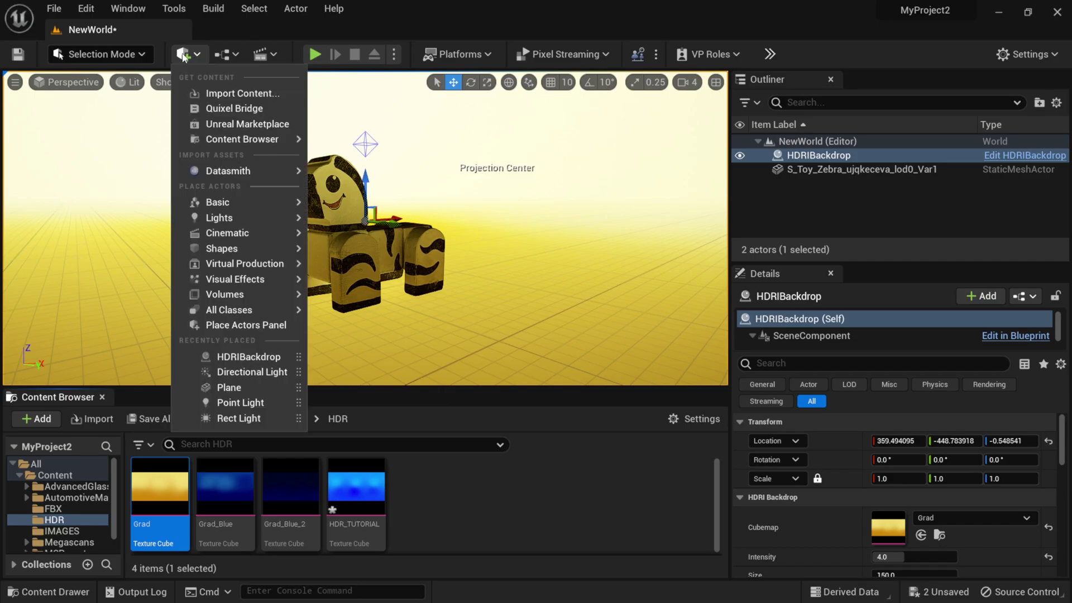
mouse_move(234, 216)
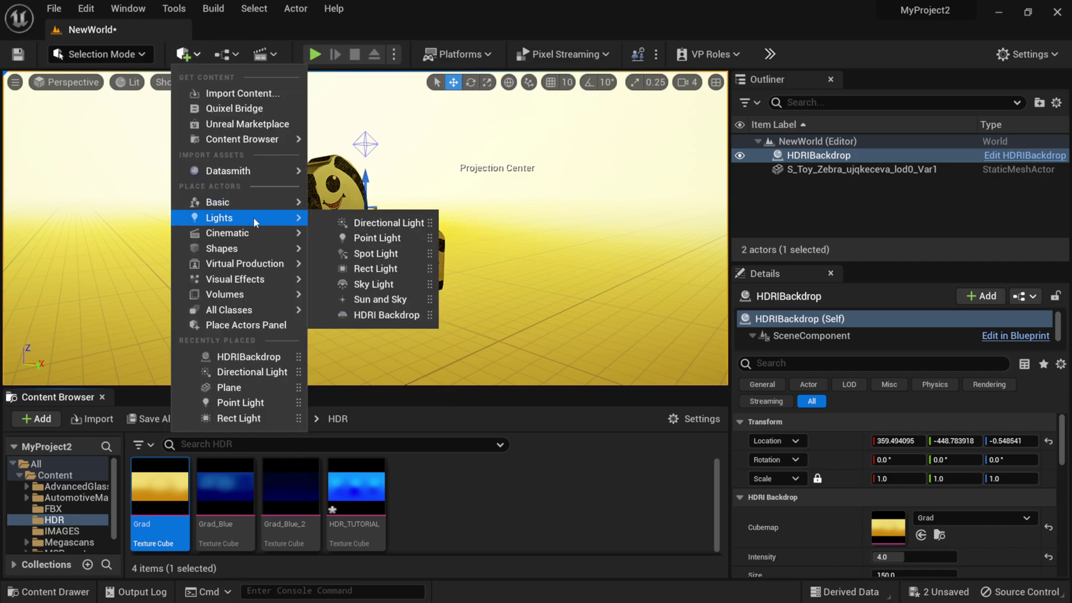
left_click(404, 223)
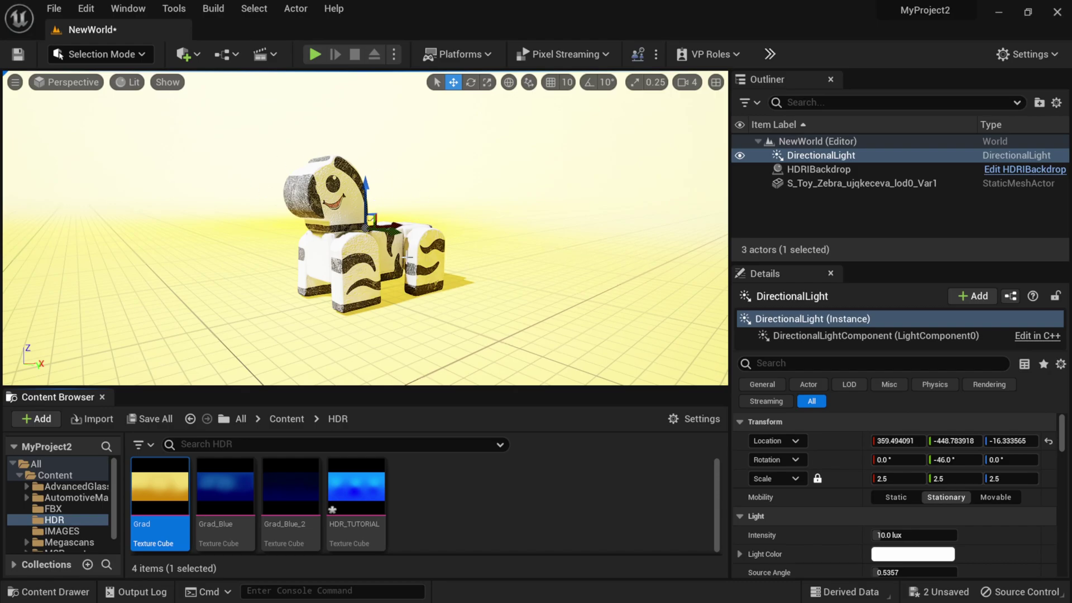
Set the directional light's intensity to 3 lux and rotate it to about 204° in Y and 298° in Z.
left_click_drag(854, 268, 854, 207)
left_click(888, 485)
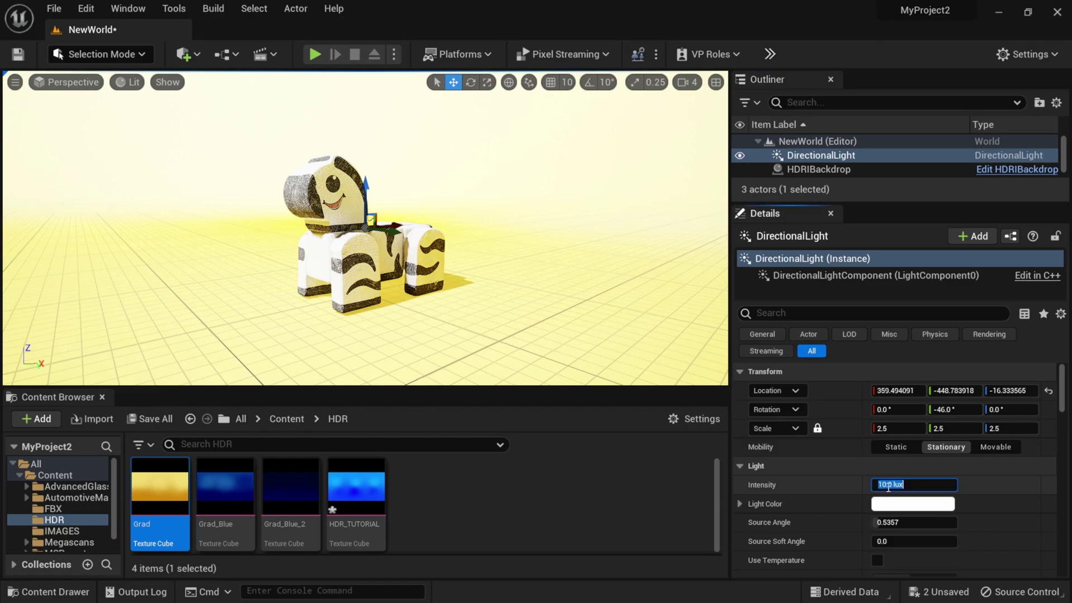
type("3")
key("Return")
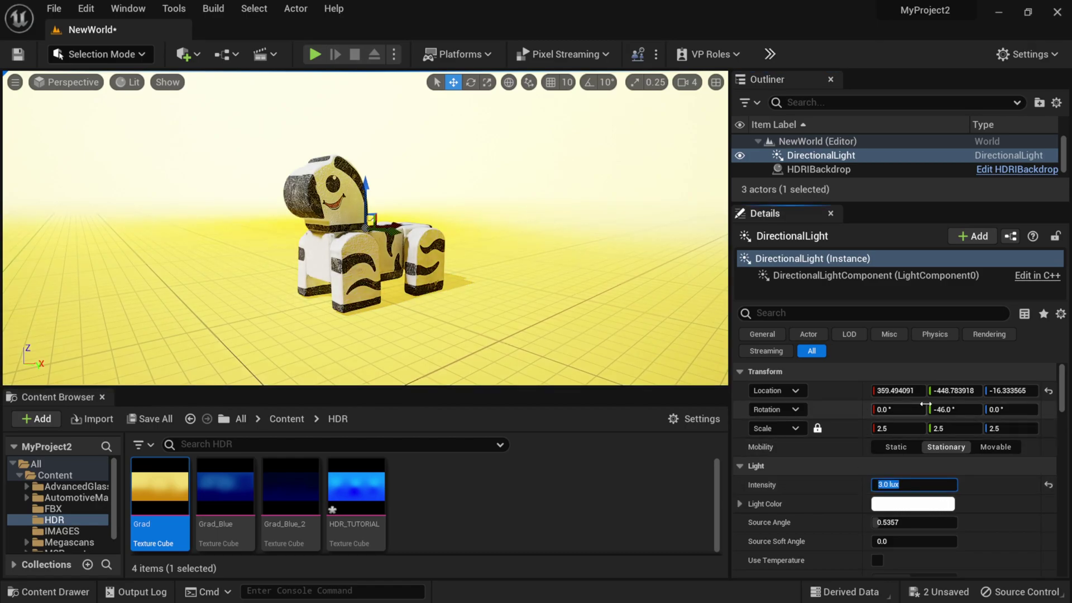
left_click_drag(949, 409, 1071, 410)
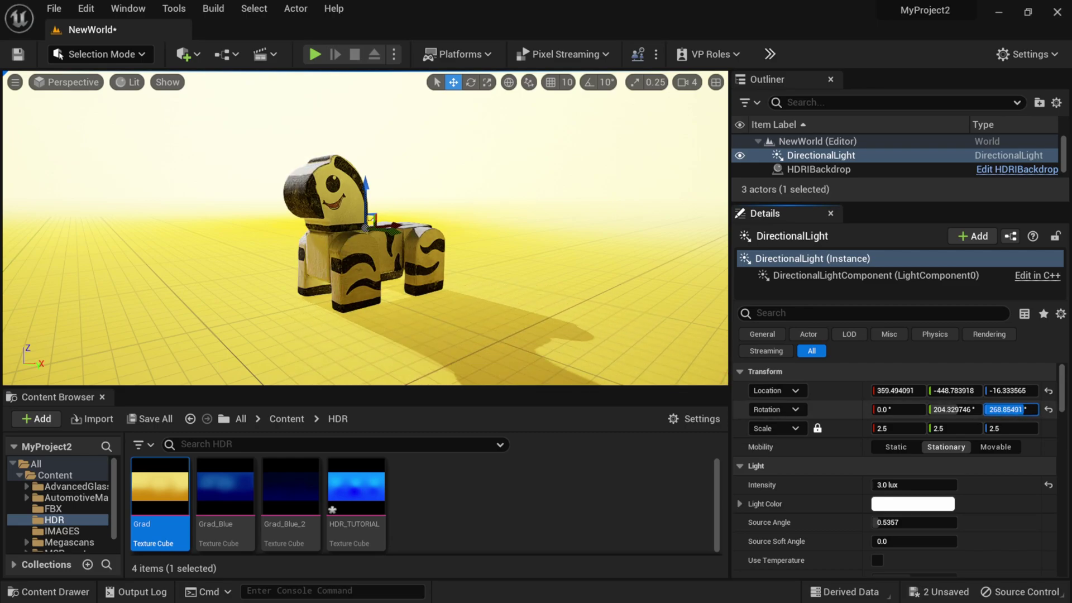
left_click_drag(1011, 409, 1000, 409)
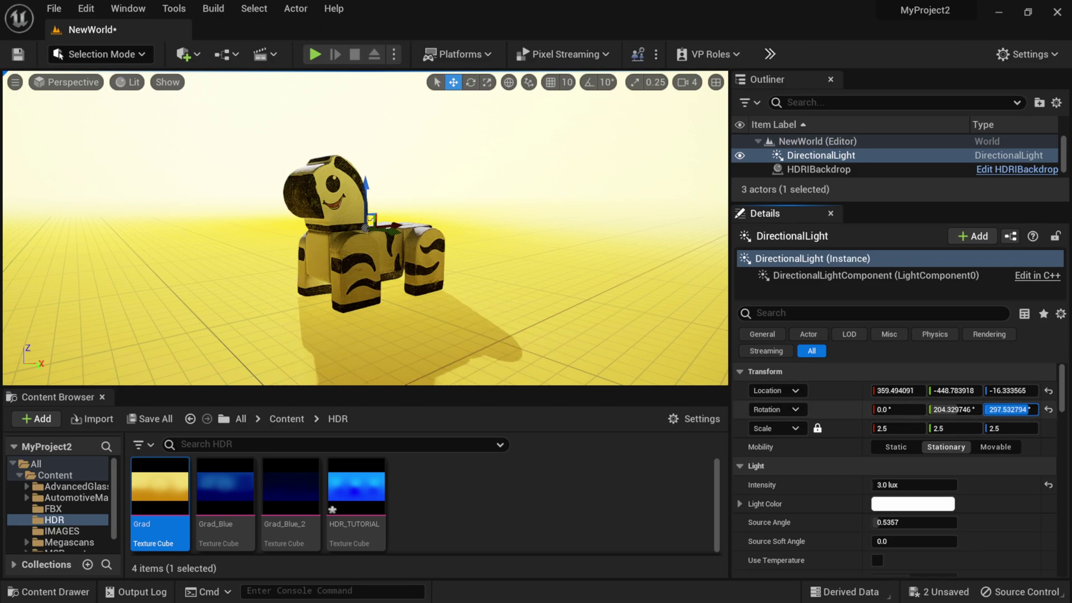